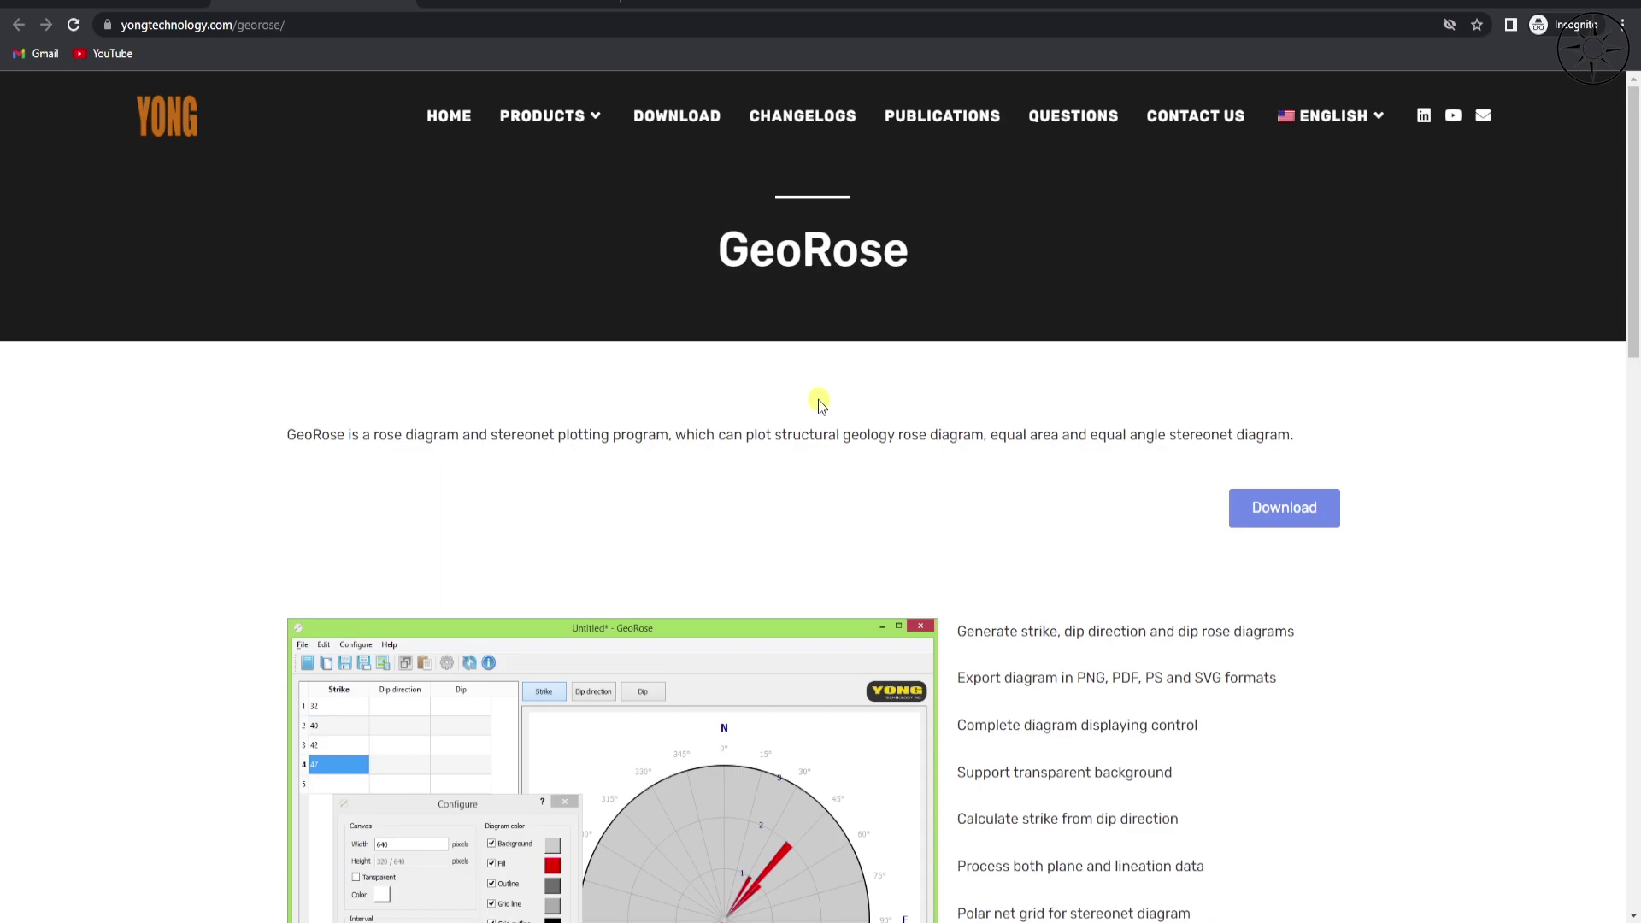
- Download the GeoRose 0.5.1 Installer from the download page, confirming the download
{"action": "left_click", "coordinate": [1282, 509]}
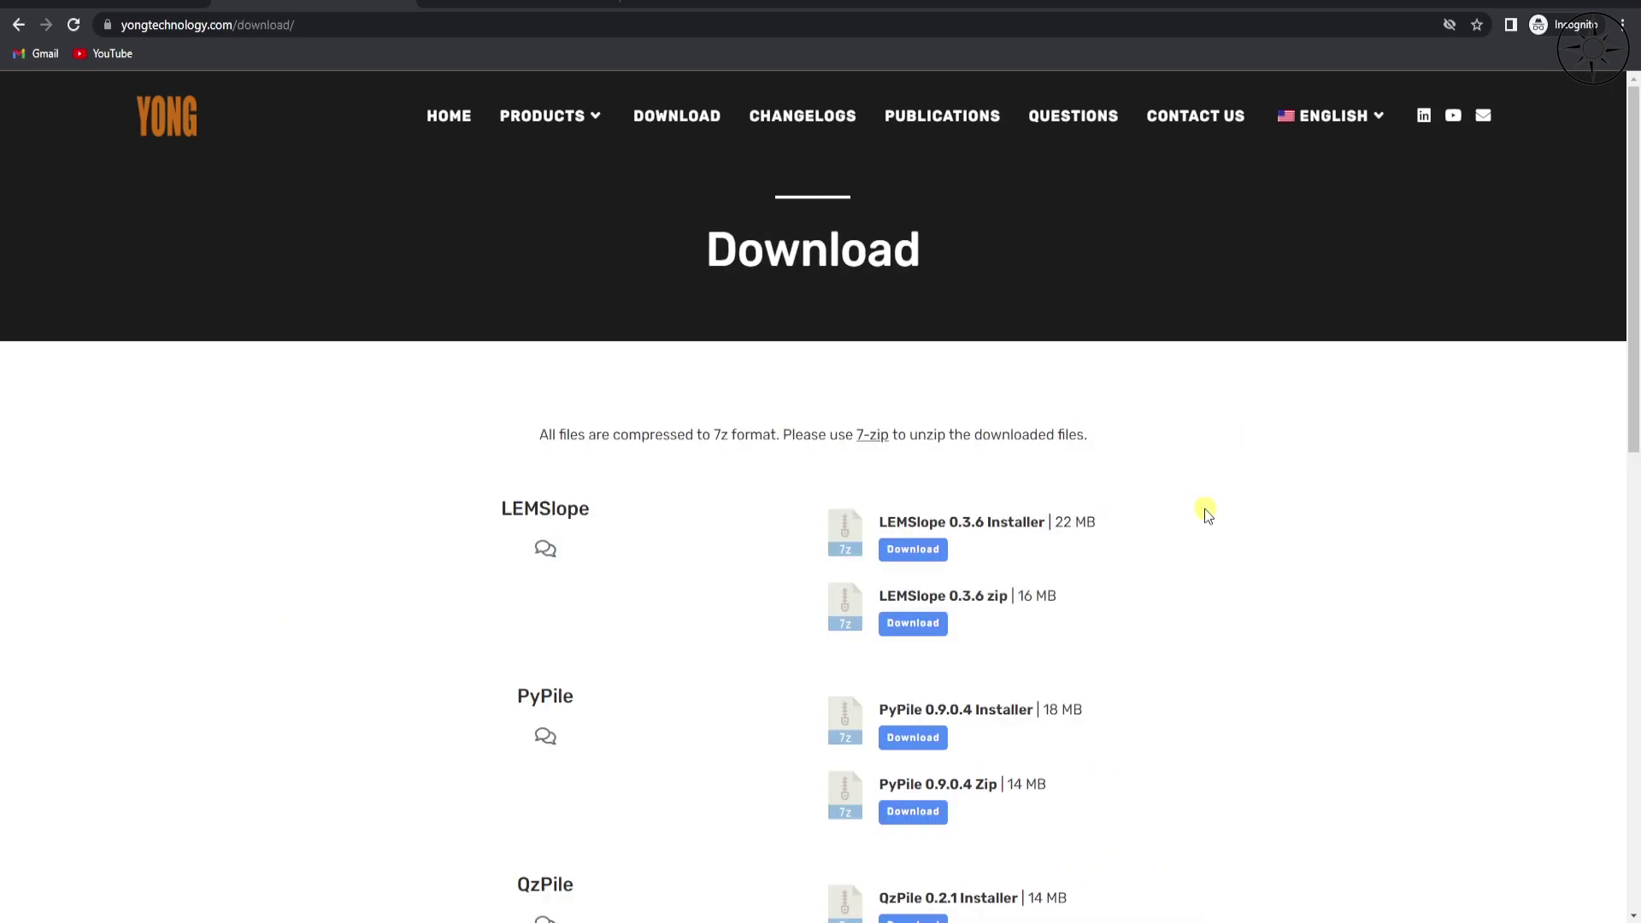
{"action": "scroll", "coordinate": [1201, 511], "scroll_direction": "down", "scroll_amount": 8}
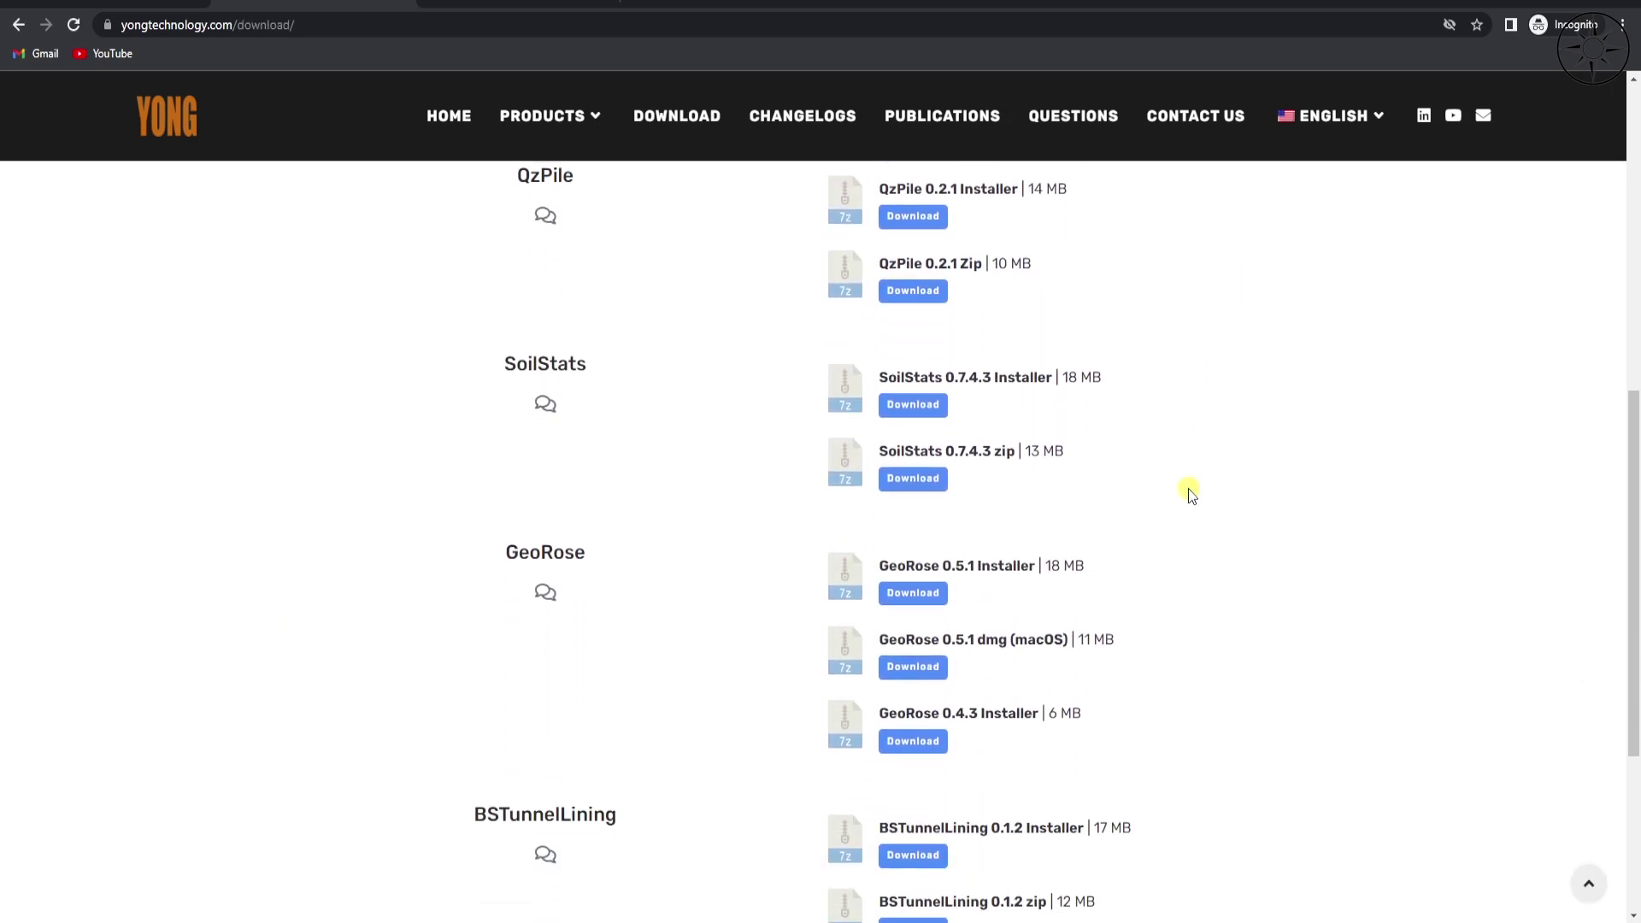
{"action": "left_click", "coordinate": [923, 588]}
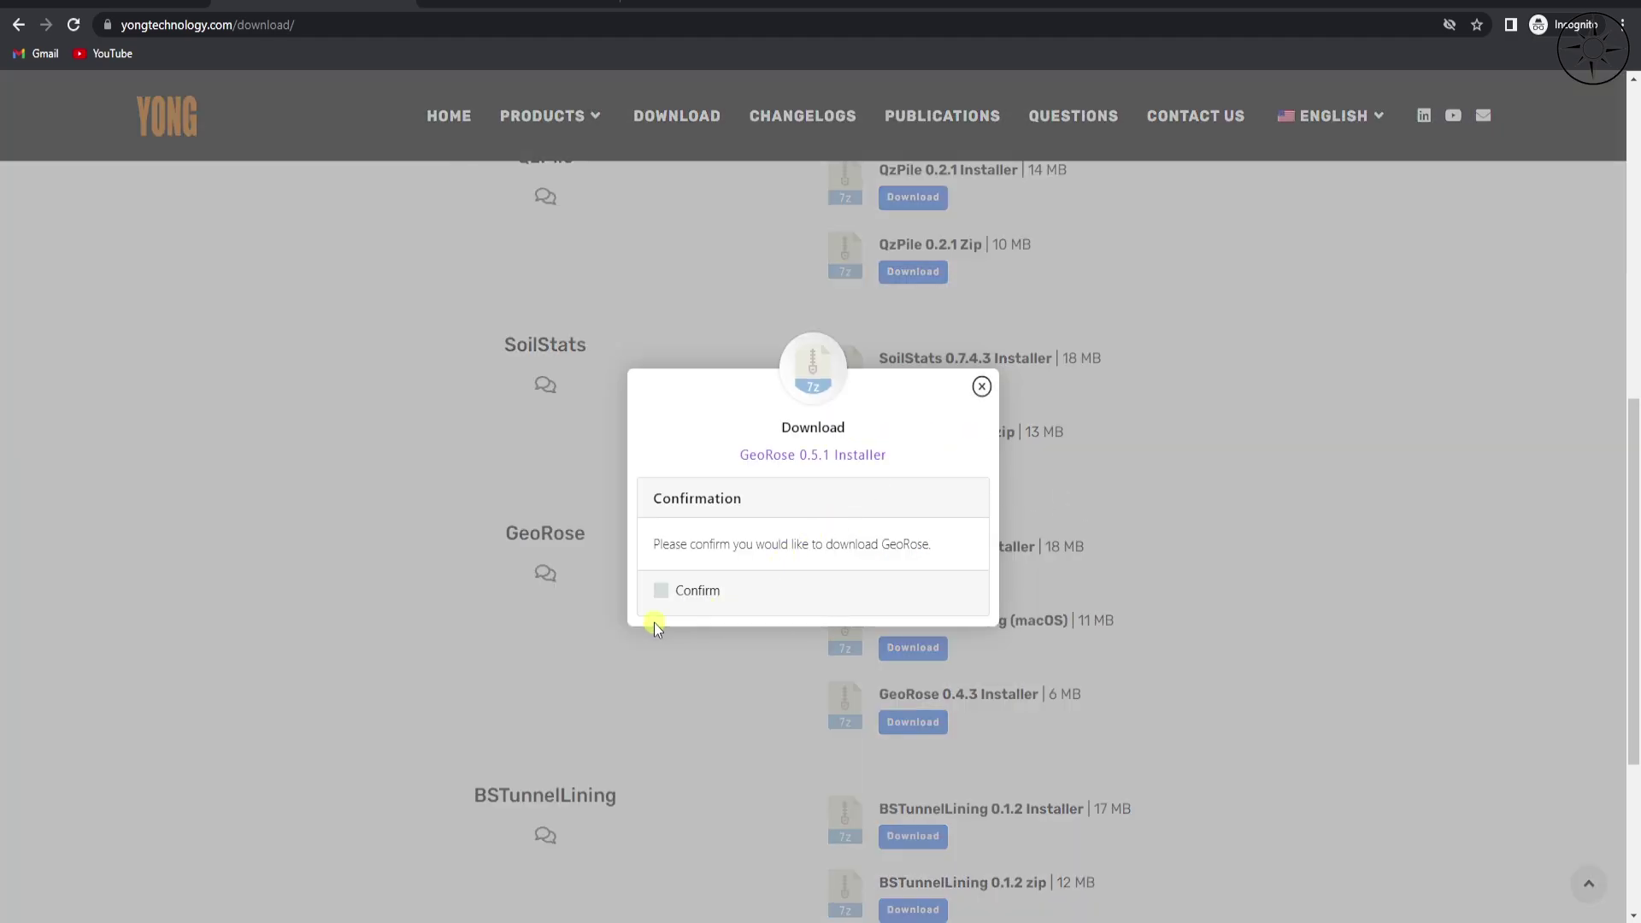
{"action": "left_click", "coordinate": [662, 592]}
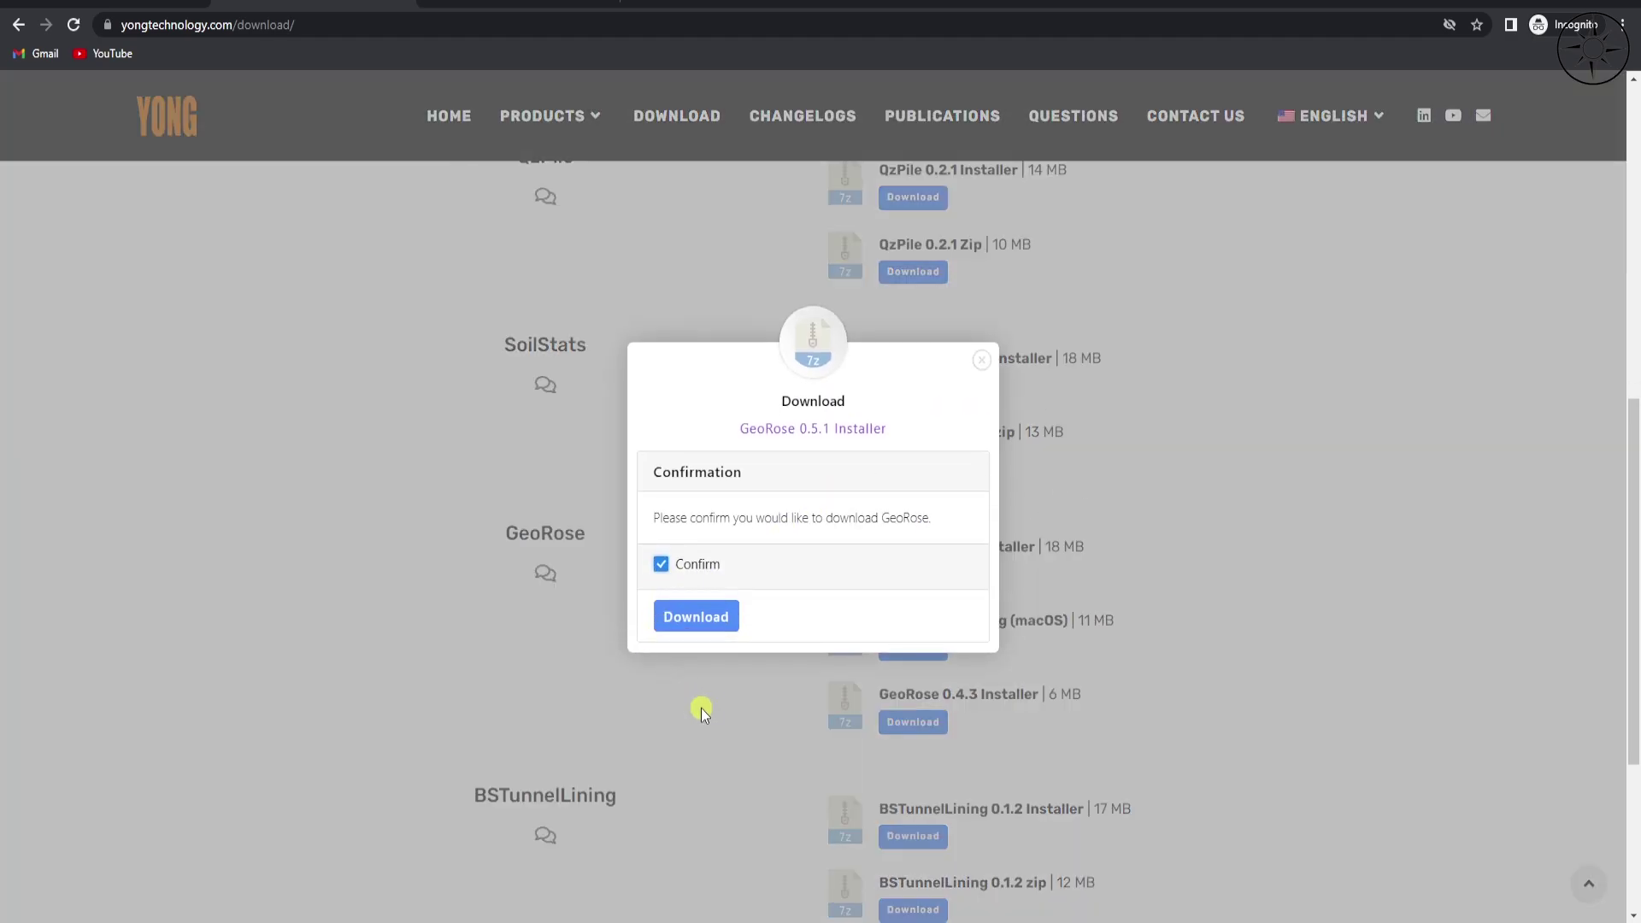
{"action": "left_click", "coordinate": [695, 618]}
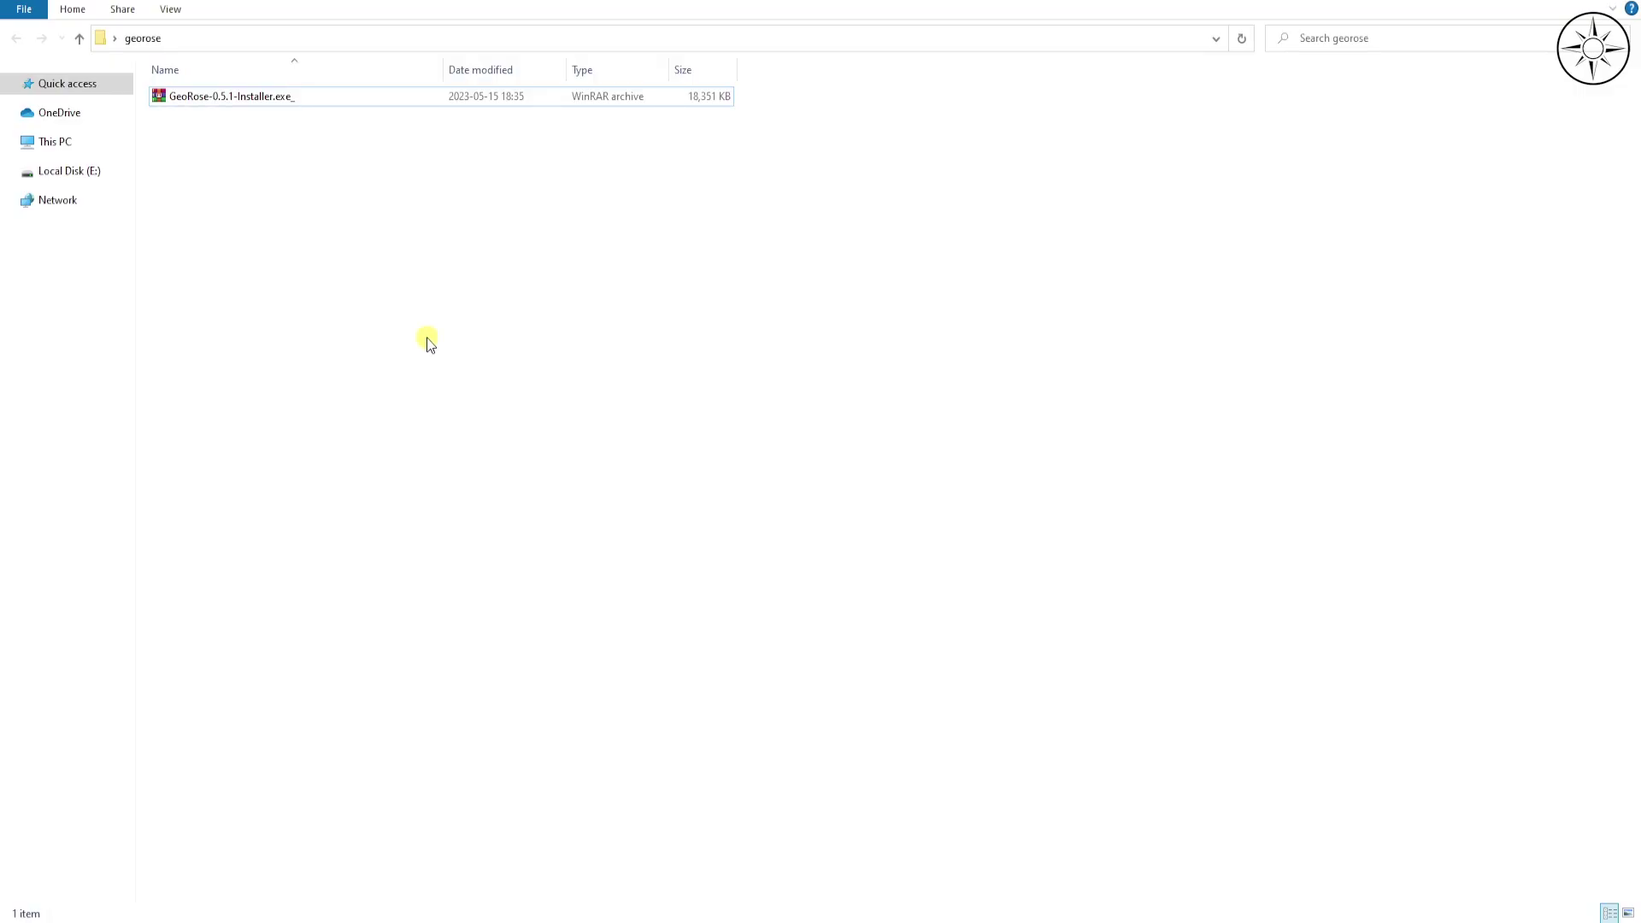
- Extract the GeoRose-0.5.1-Installer.exe_ archive into the georose folder
{"action": "left_click", "coordinate": [265, 96]}
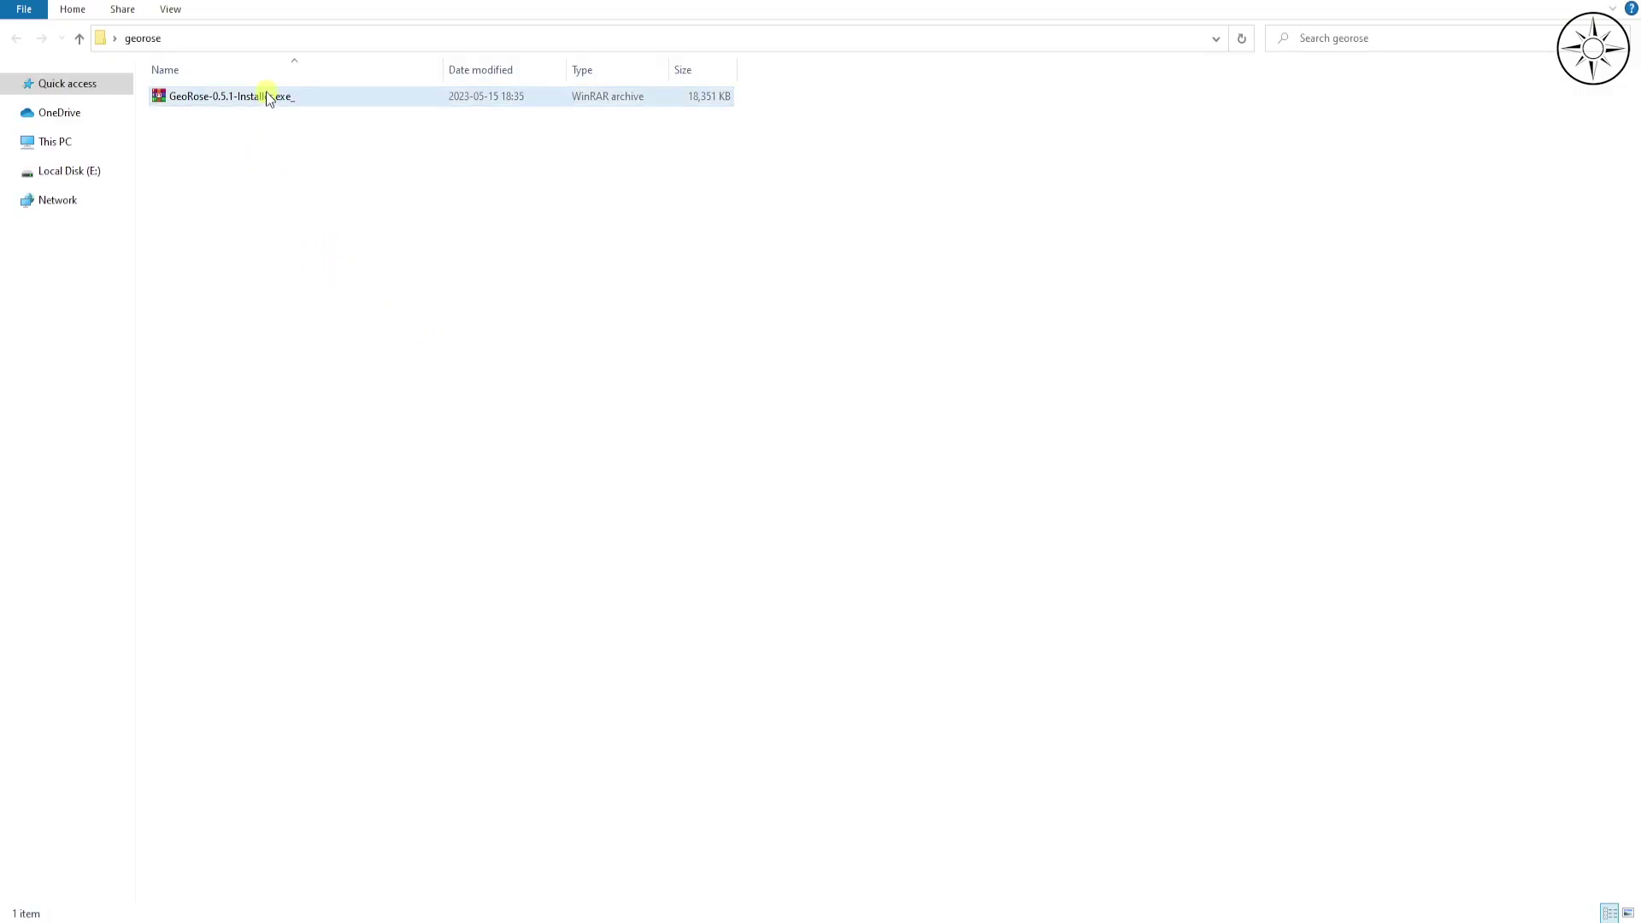
{"action": "right_click", "coordinate": [265, 96]}
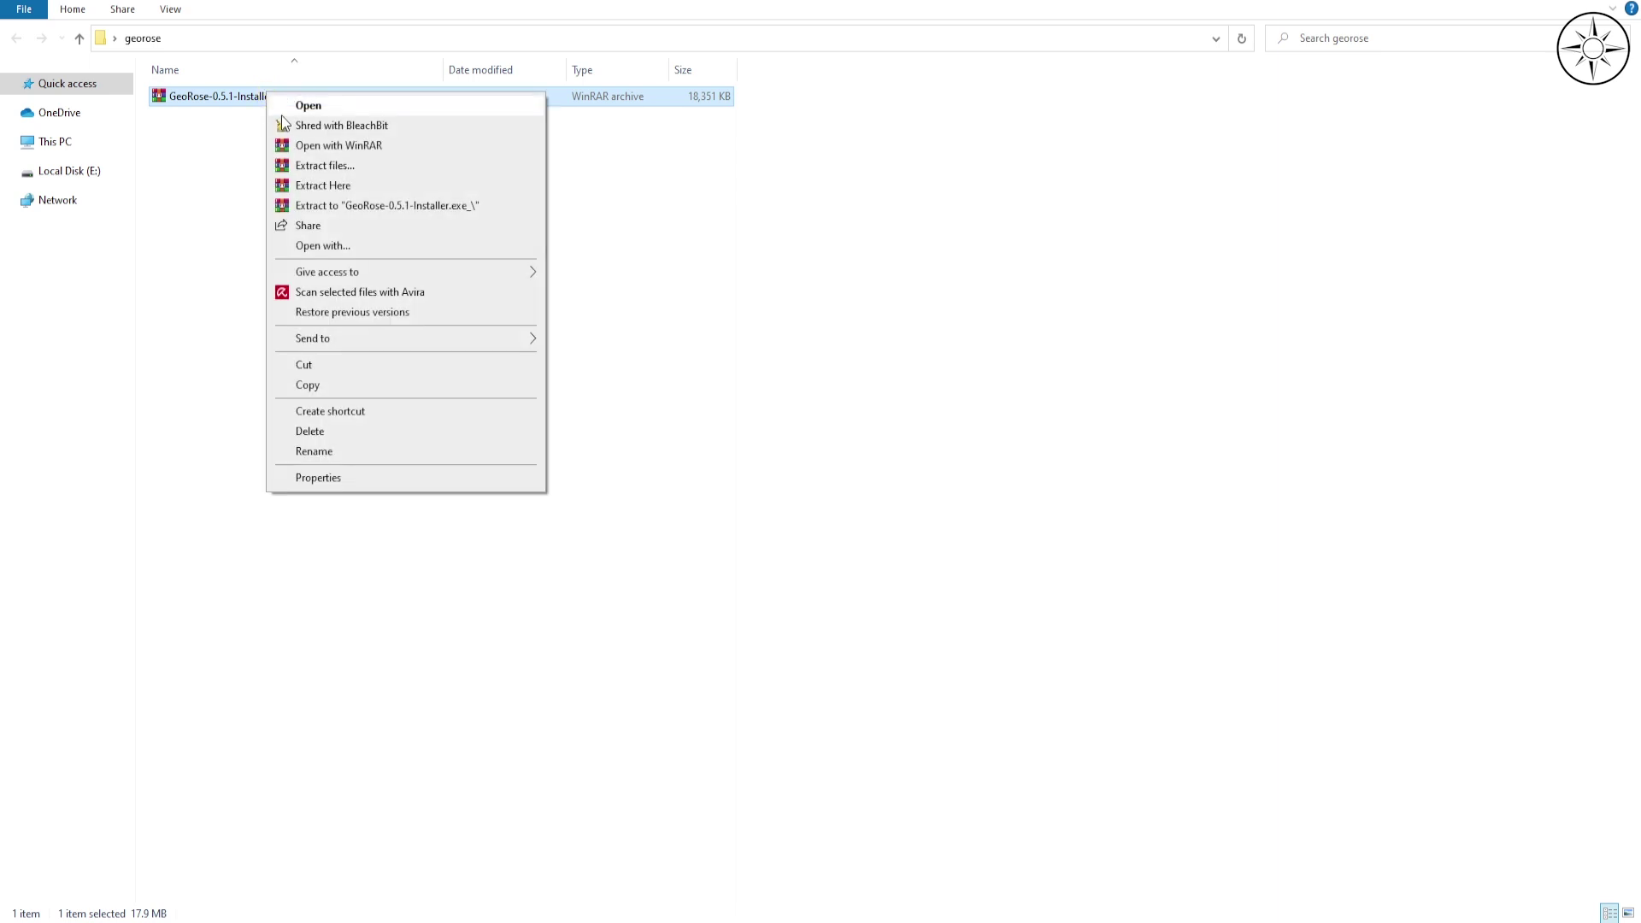
{"action": "left_click", "coordinate": [390, 185]}
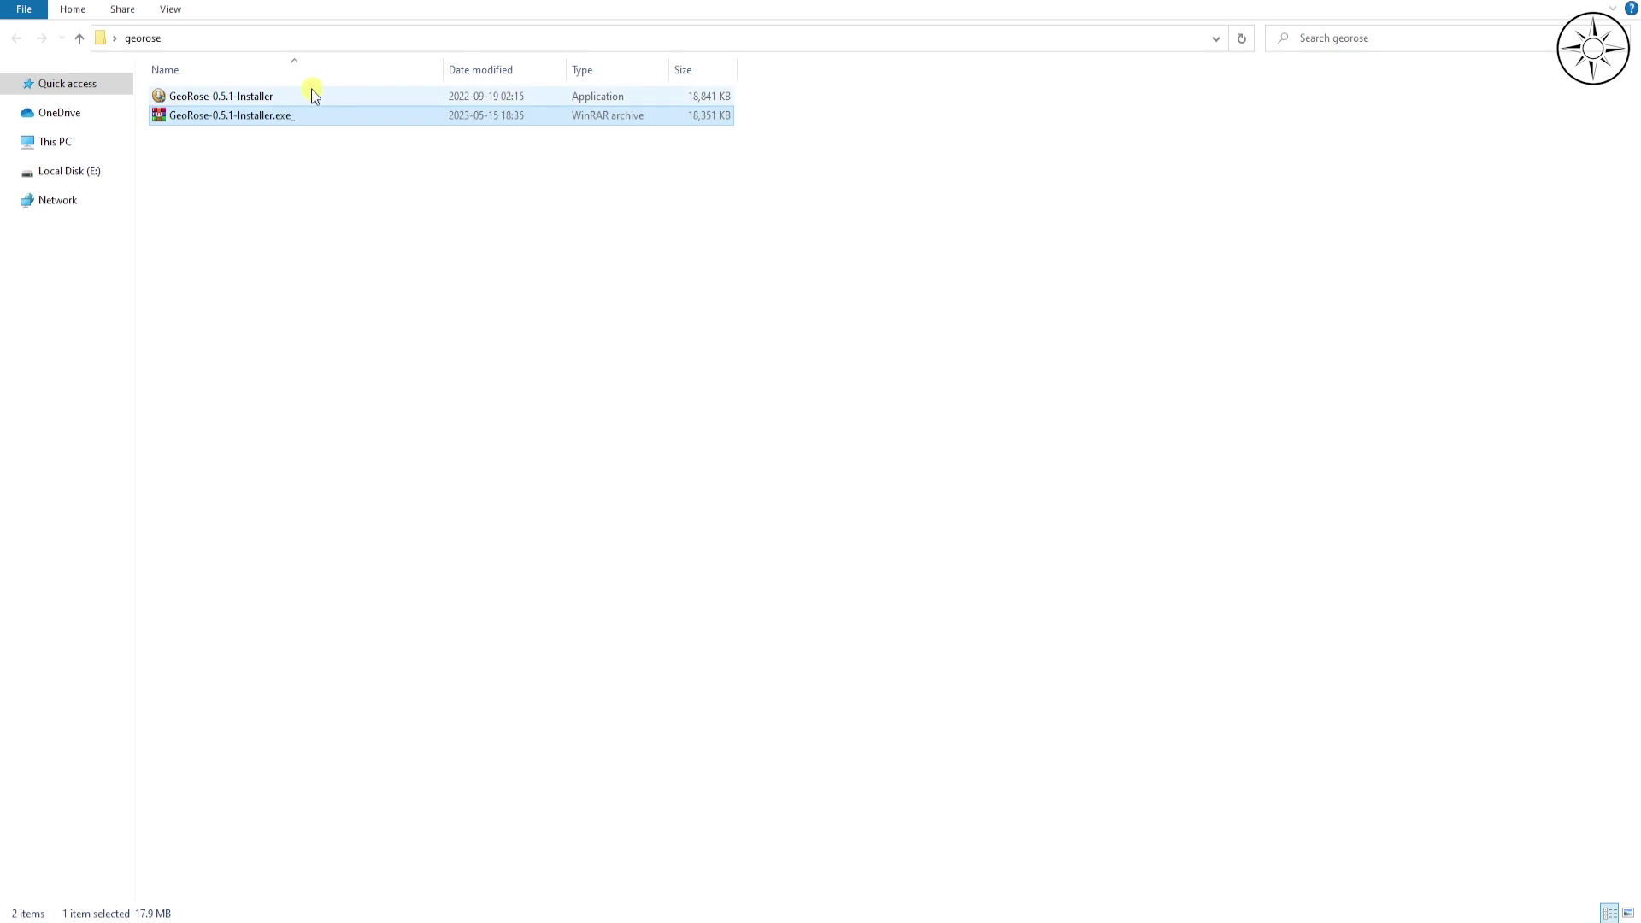
- Install GeoRose 0.5.1 with default settings into C:\Program Files (x86)\GeoRose and launch it
{"action": "double_click", "coordinate": [312, 93]}
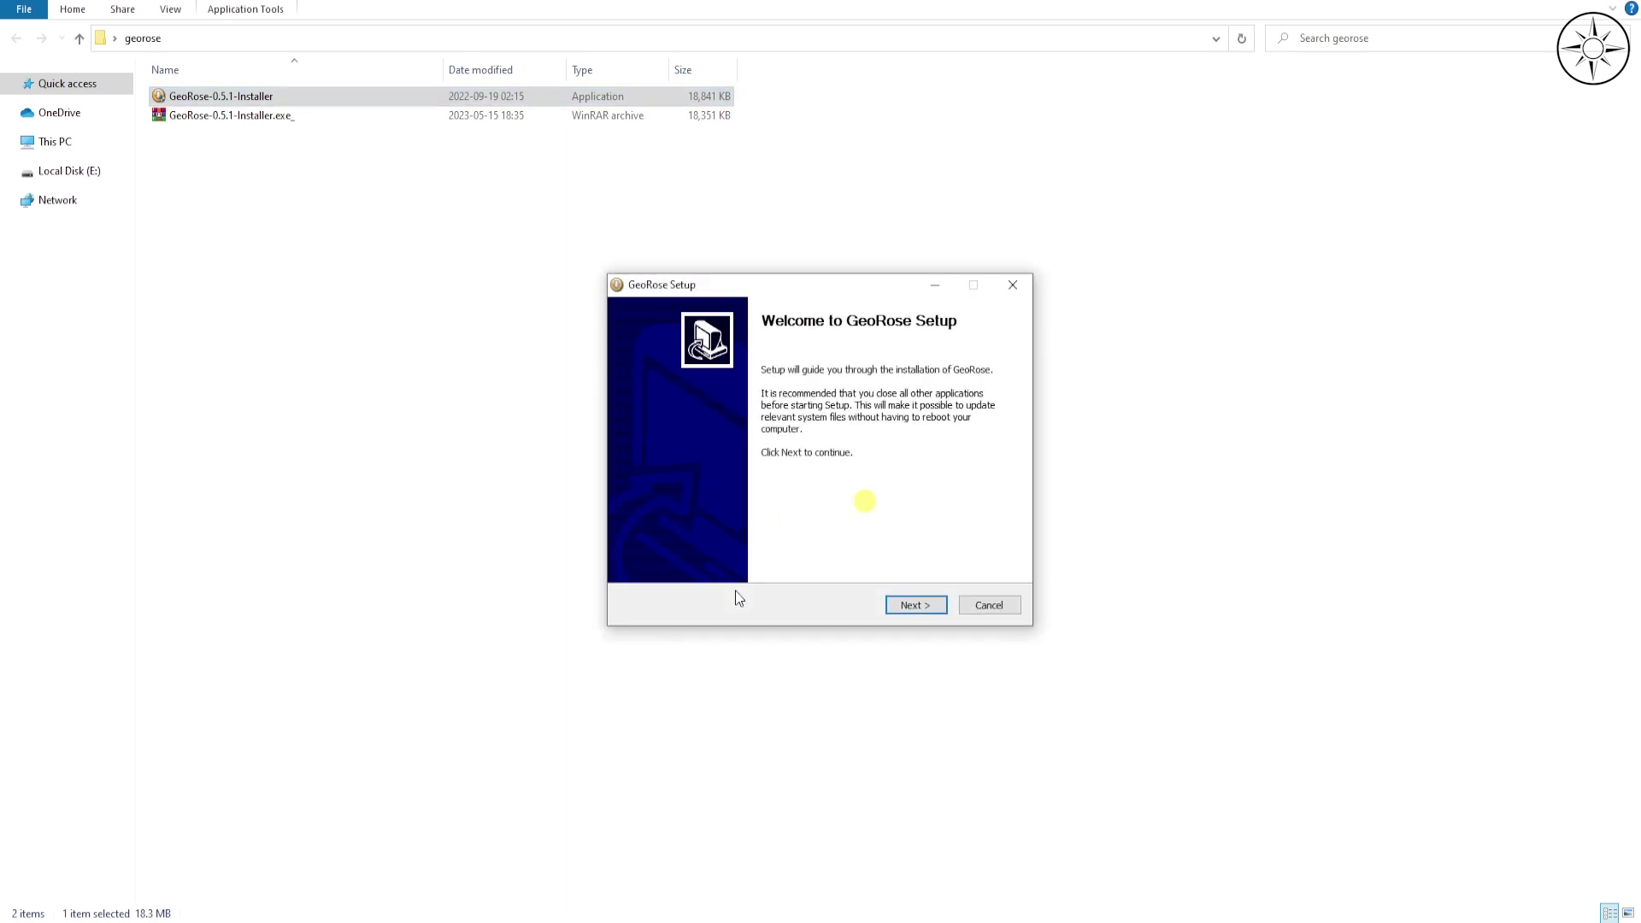
{"action": "left_click", "coordinate": [925, 612]}
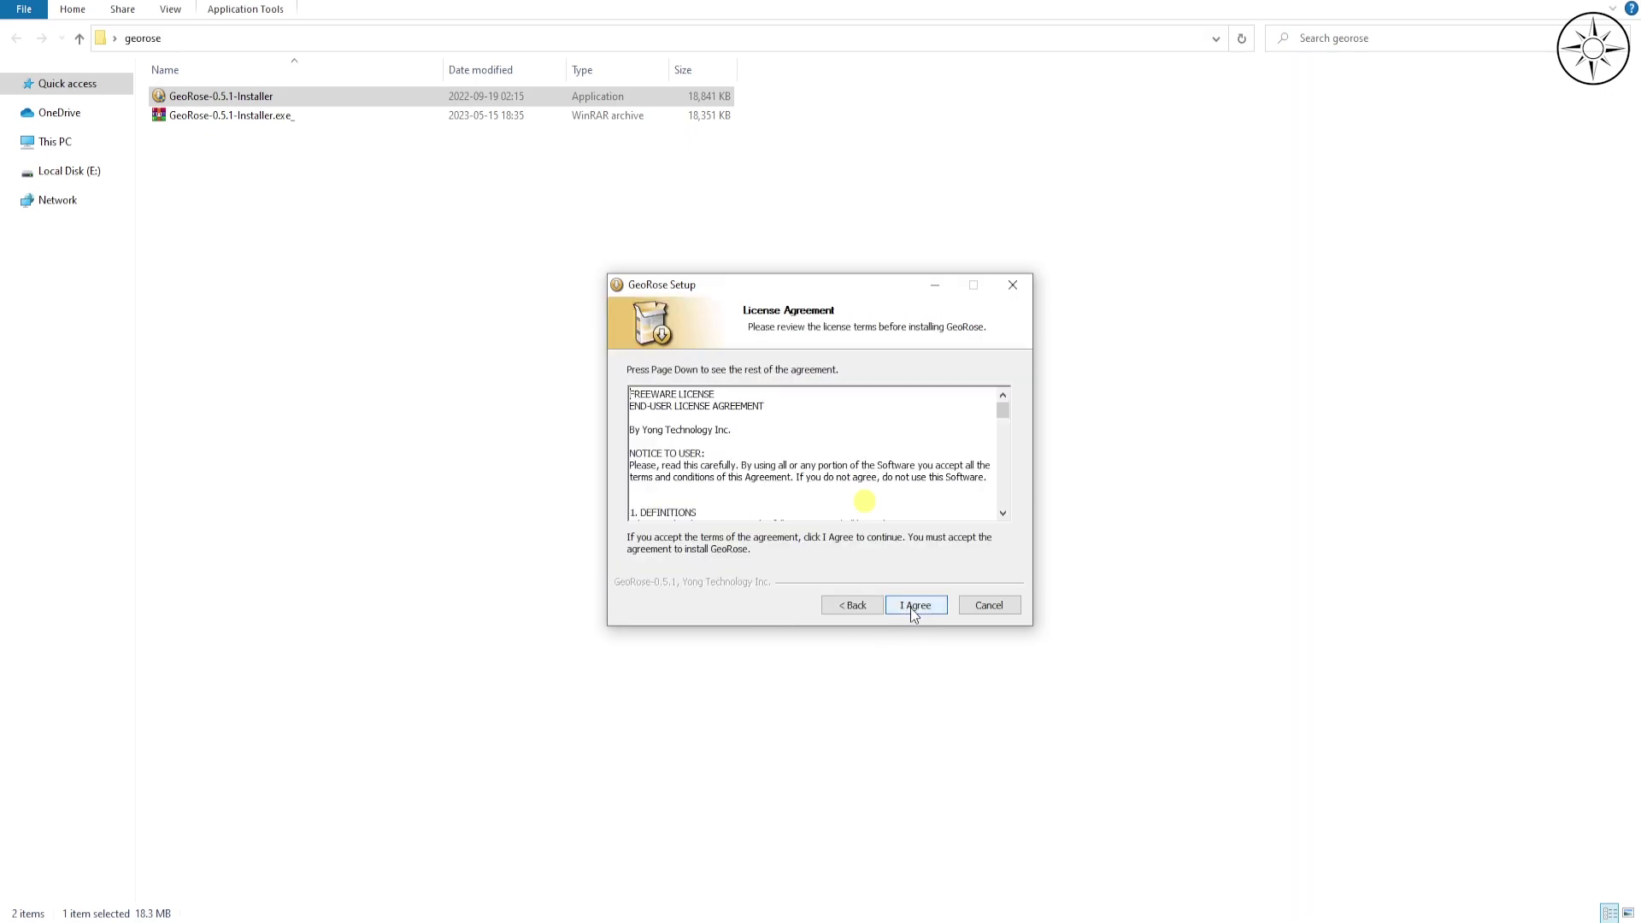
{"action": "left_click", "coordinate": [914, 610]}
{"action": "left_click", "coordinate": [916, 608]}
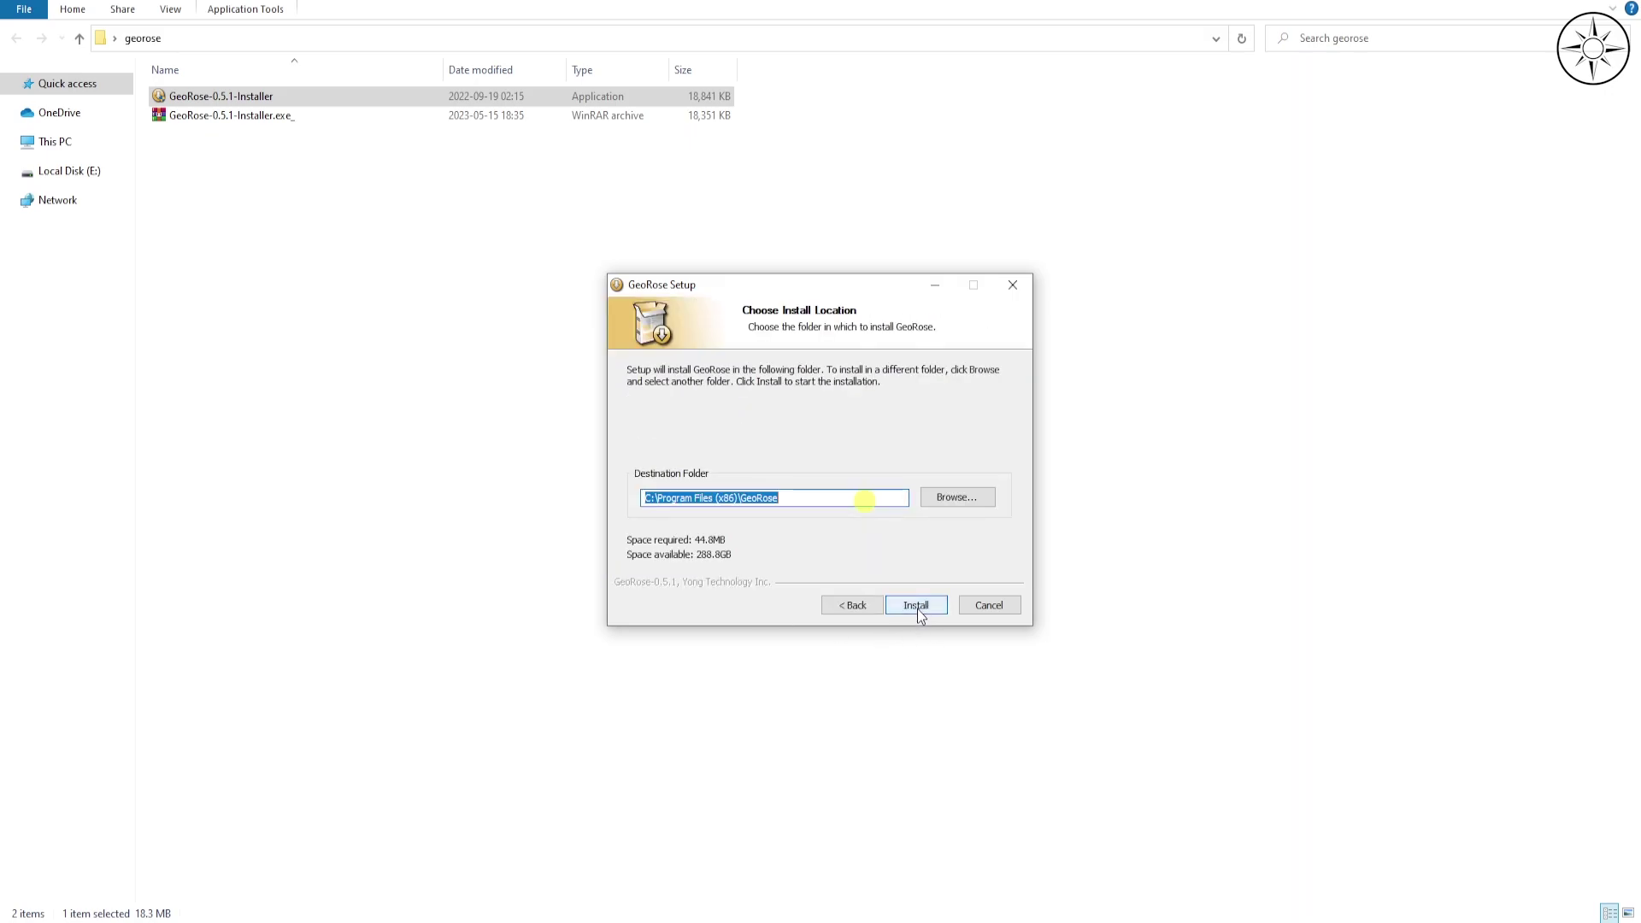
{"action": "left_click", "coordinate": [916, 606]}
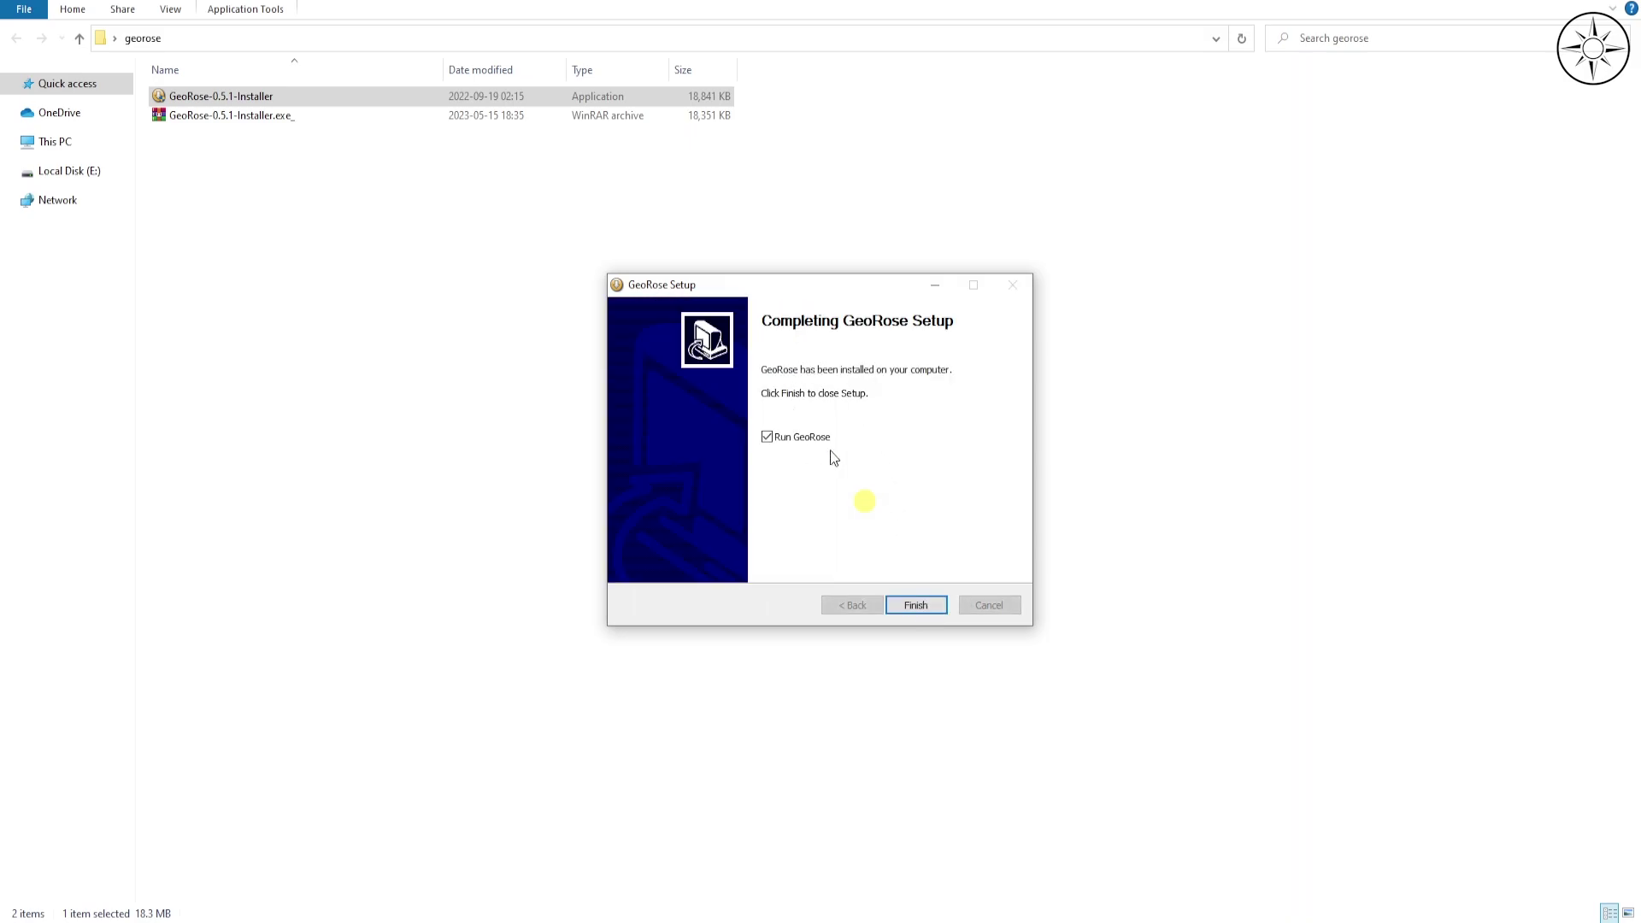
{"action": "left_click", "coordinate": [916, 607]}
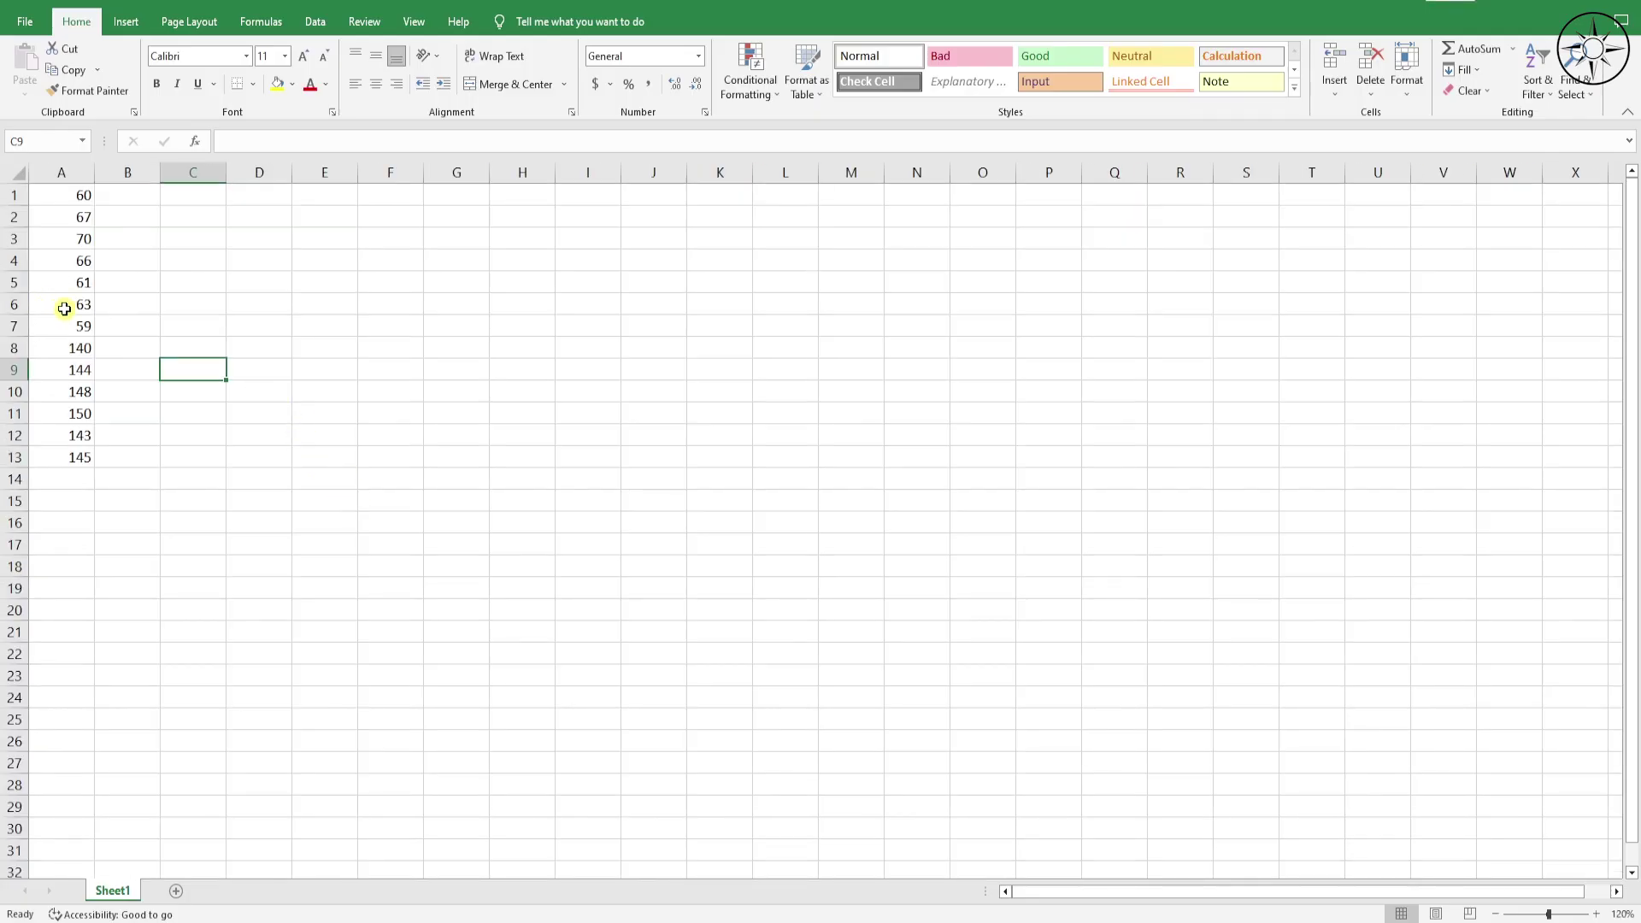
- Review the 13 strike values in Excel's A1:A13, then return to GeoRose
{"action": "left_click_drag", "start_coordinate": [69, 197], "coordinate": [77, 455]}
{"action": "left_click", "coordinate": [175, 354]}
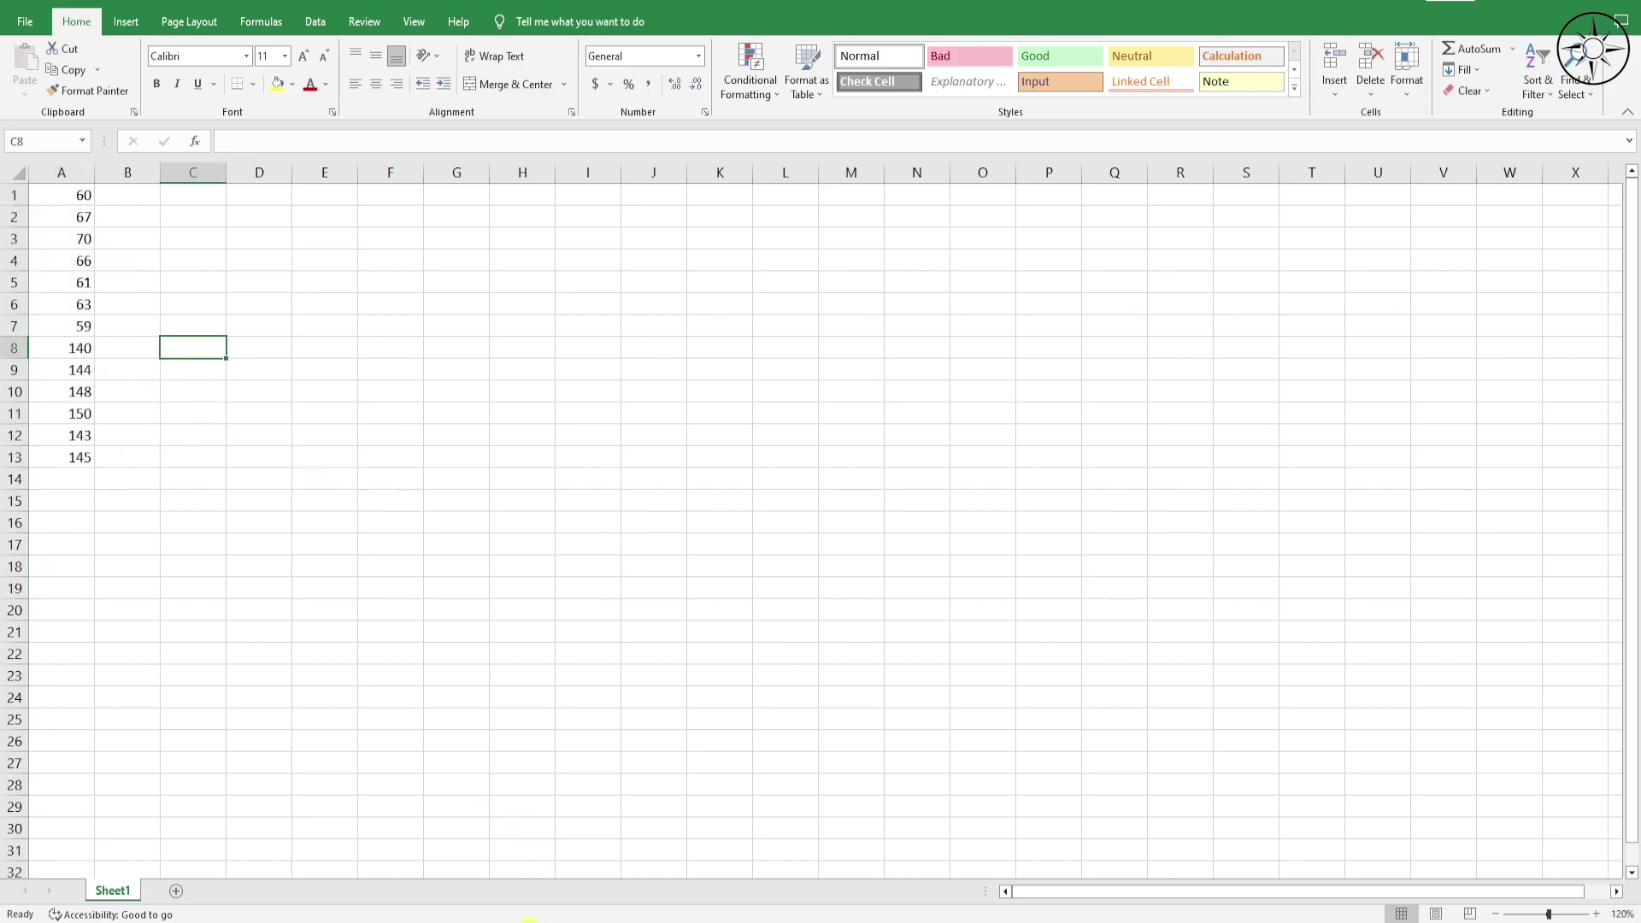
{"action": "left_click", "coordinate": [527, 919]}
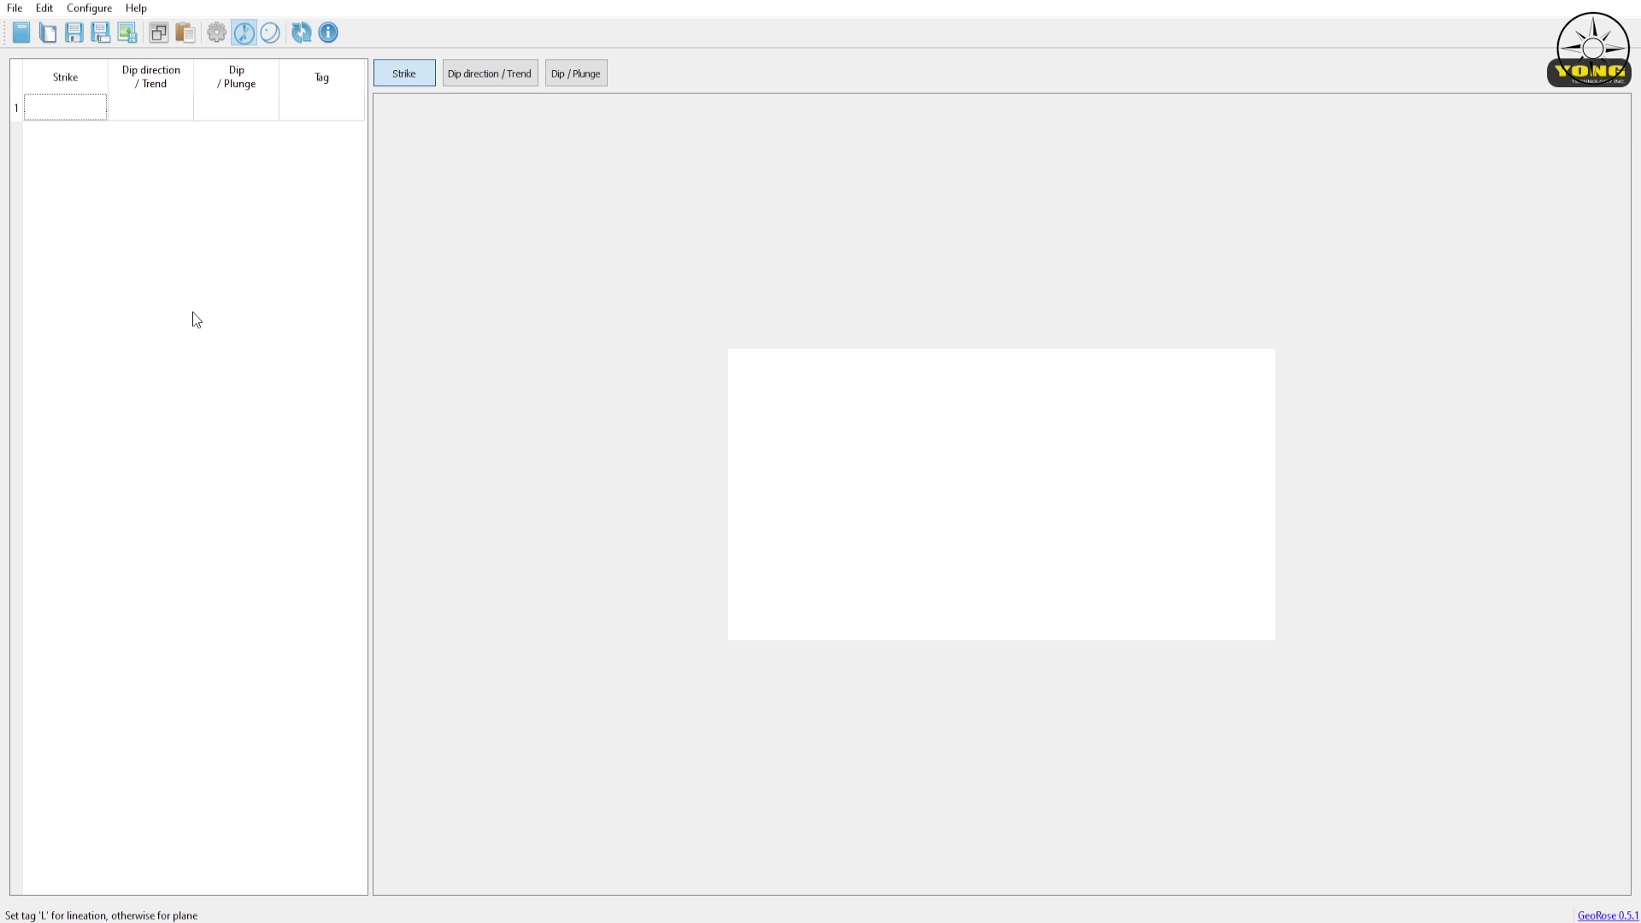
- Browse GeoRose's File, Edit and Configure menus
{"action": "left_click", "coordinate": [14, 7]}
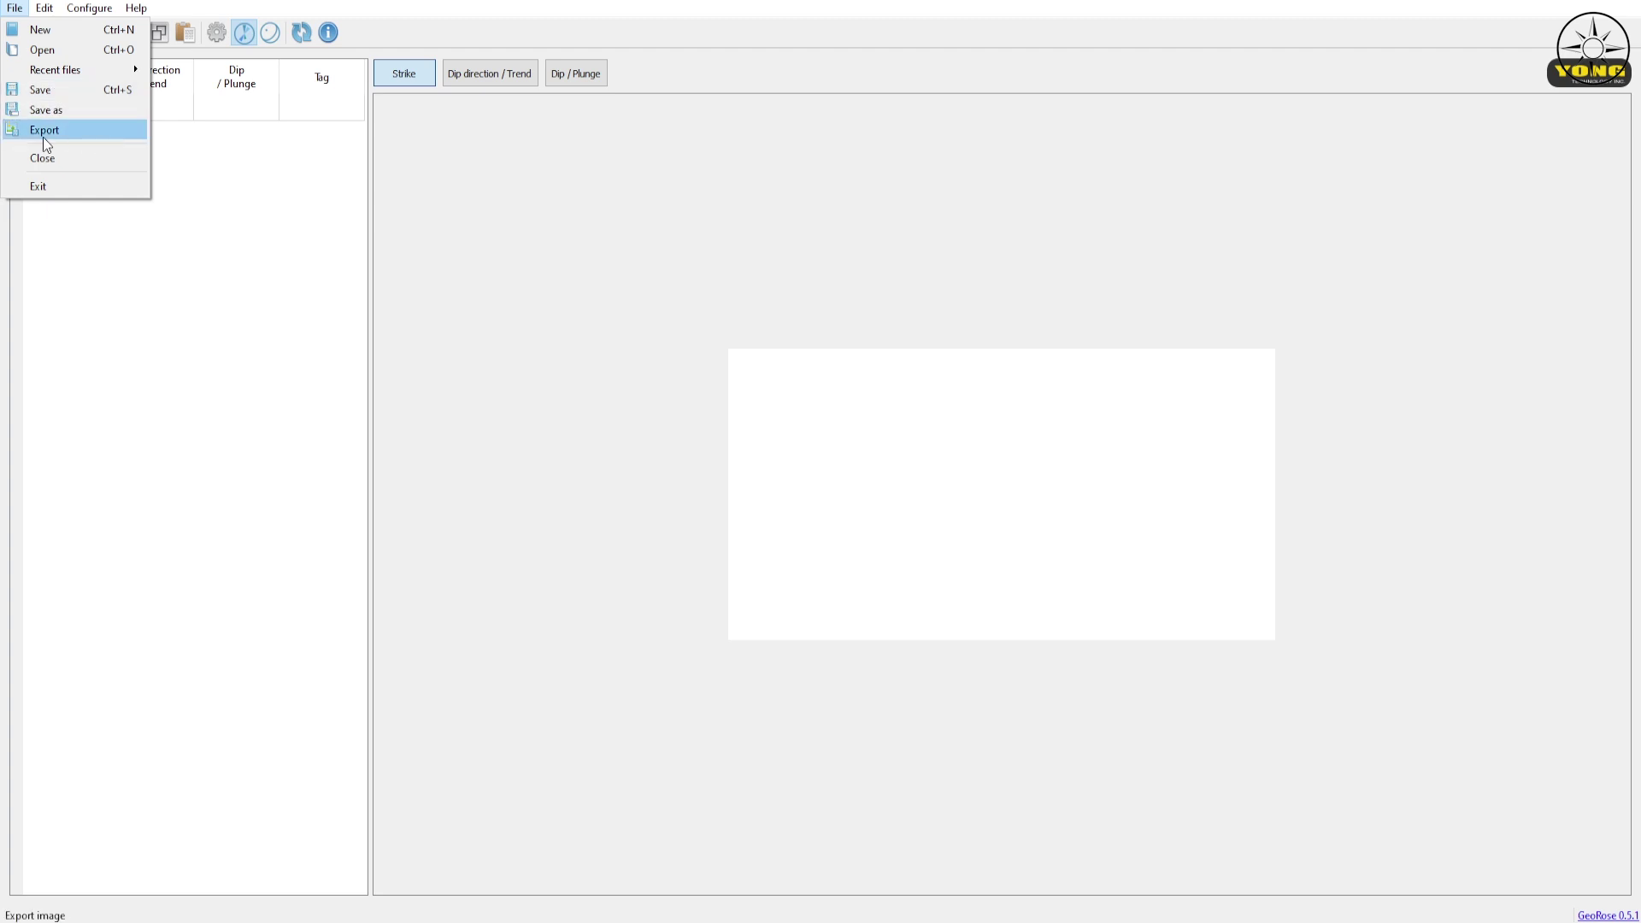
{"action": "left_click", "coordinate": [43, 11]}
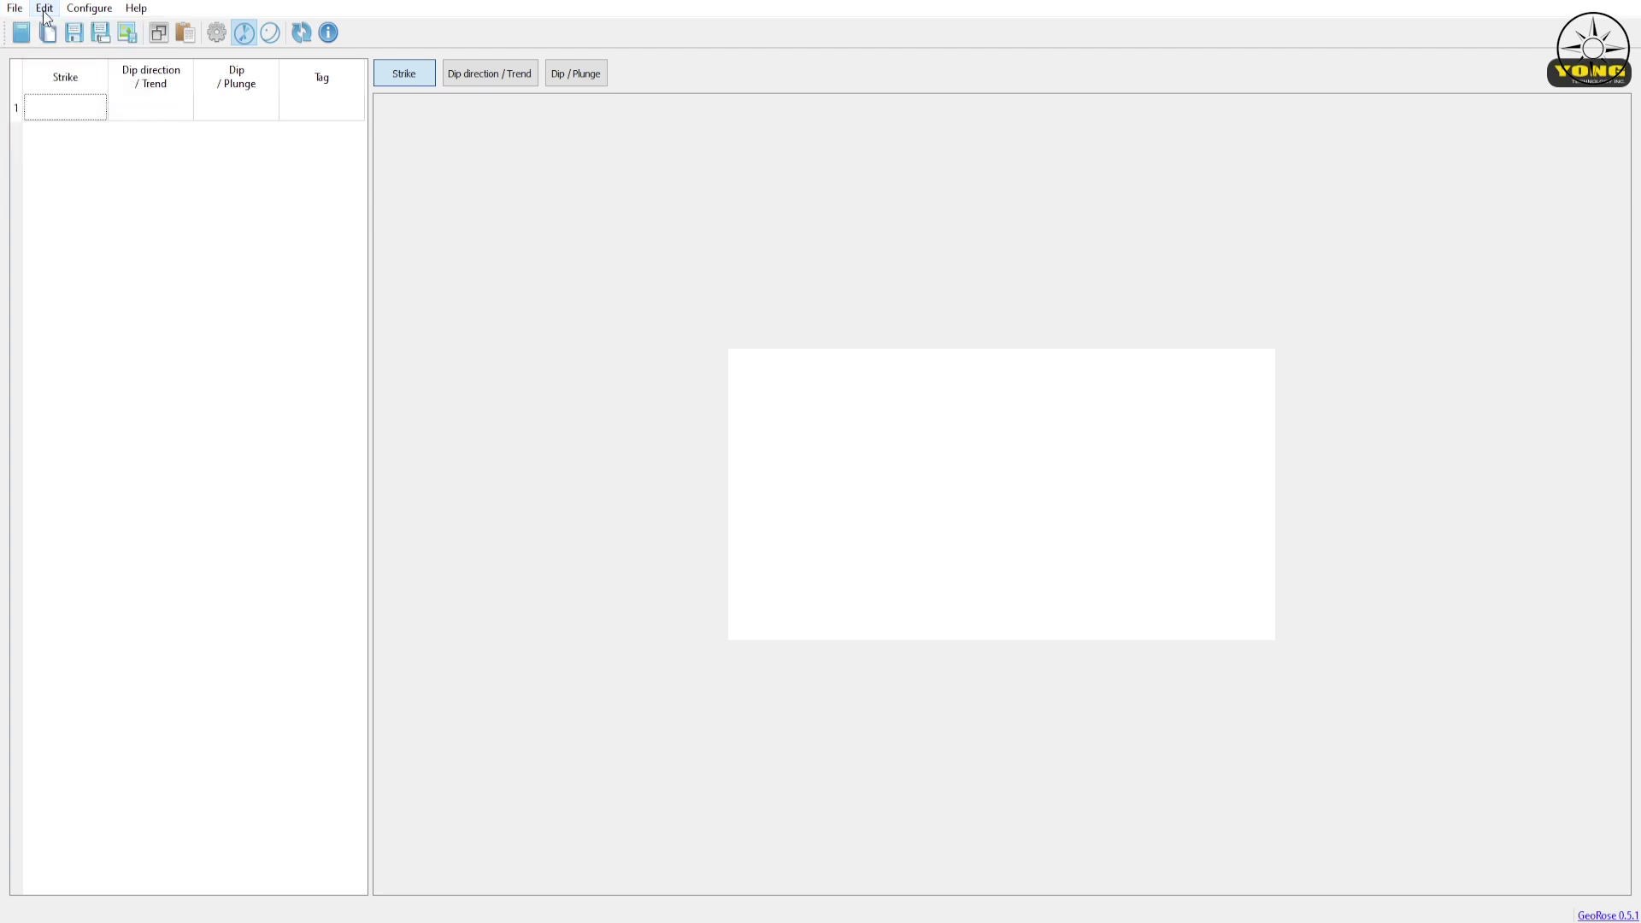
{"action": "left_click", "coordinate": [43, 10]}
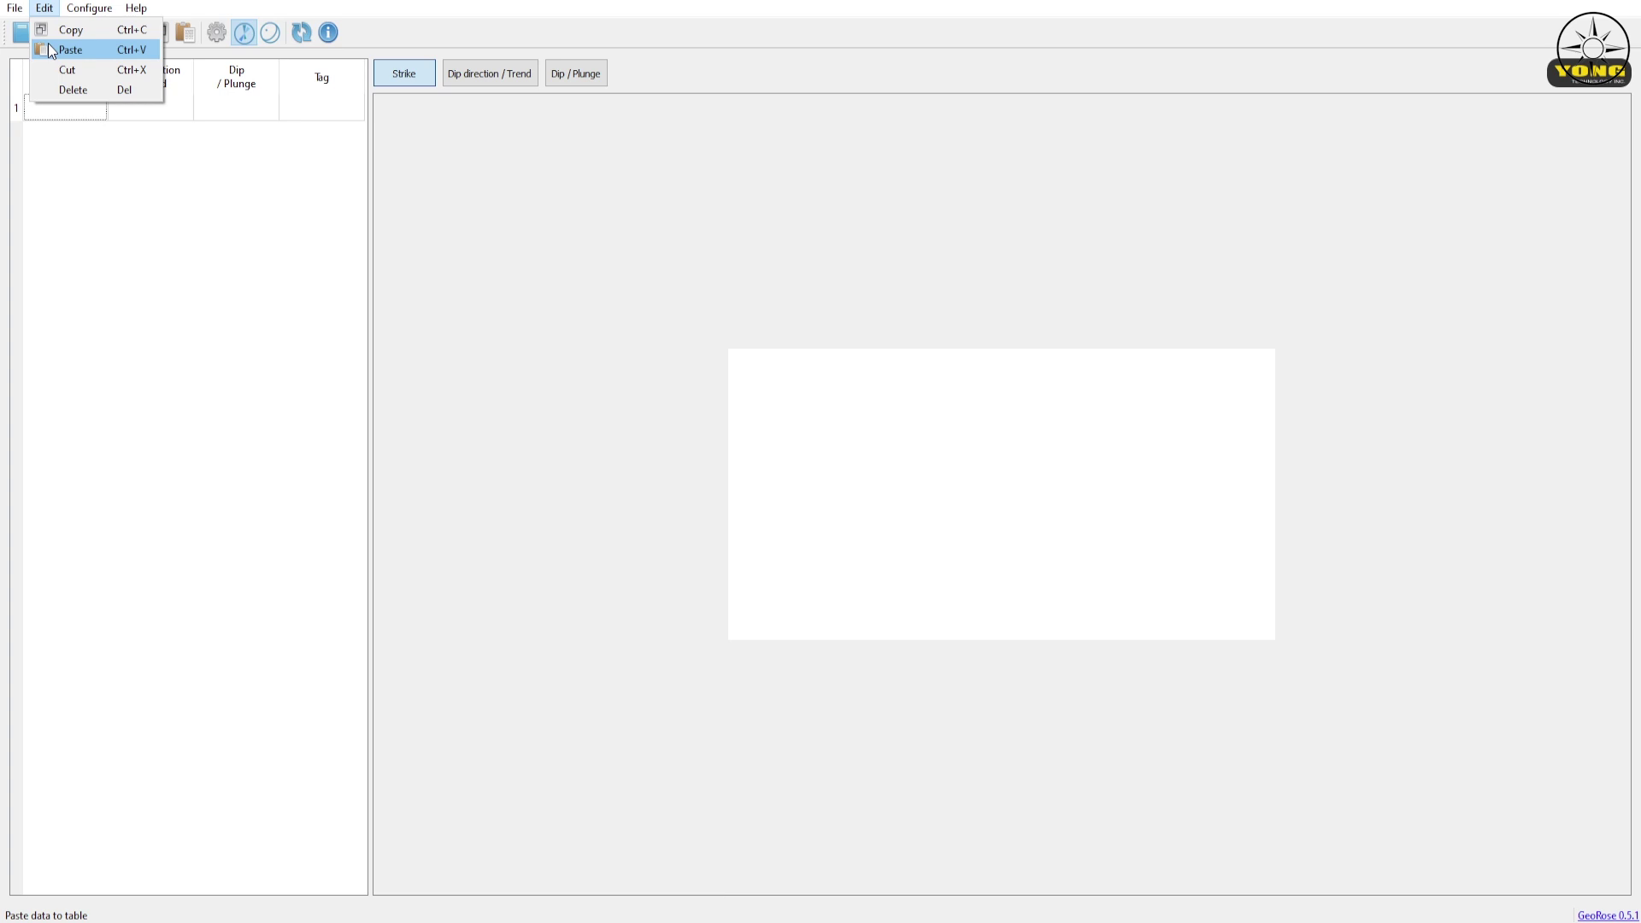
{"action": "mouse_move", "coordinate": [100, 8]}
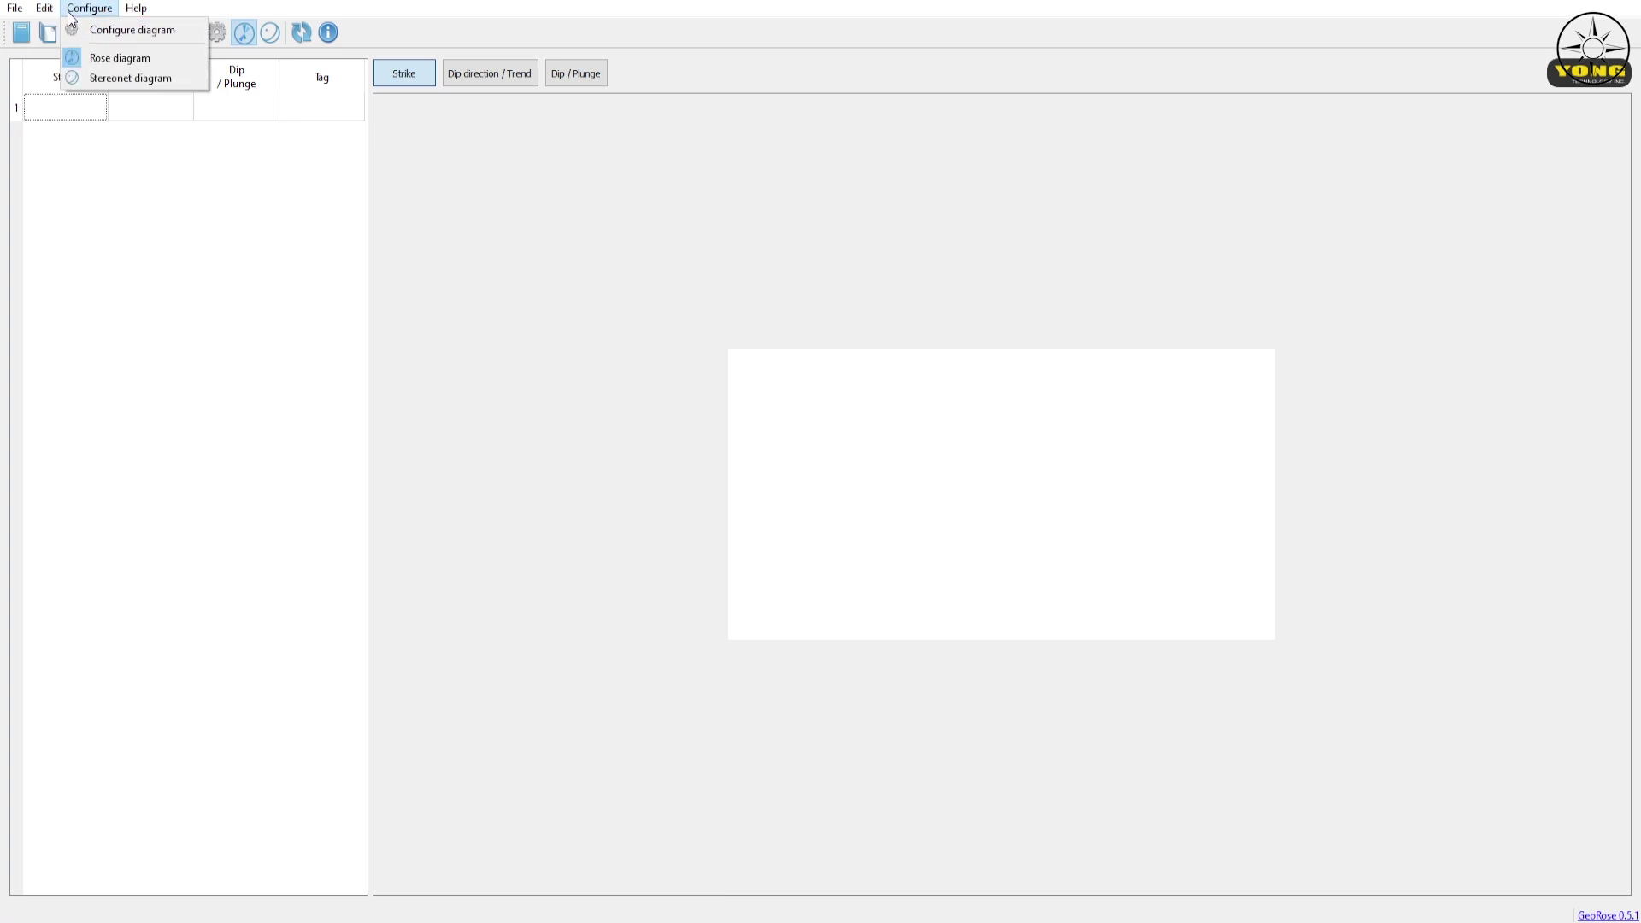
{"action": "left_click", "coordinate": [114, 27]}
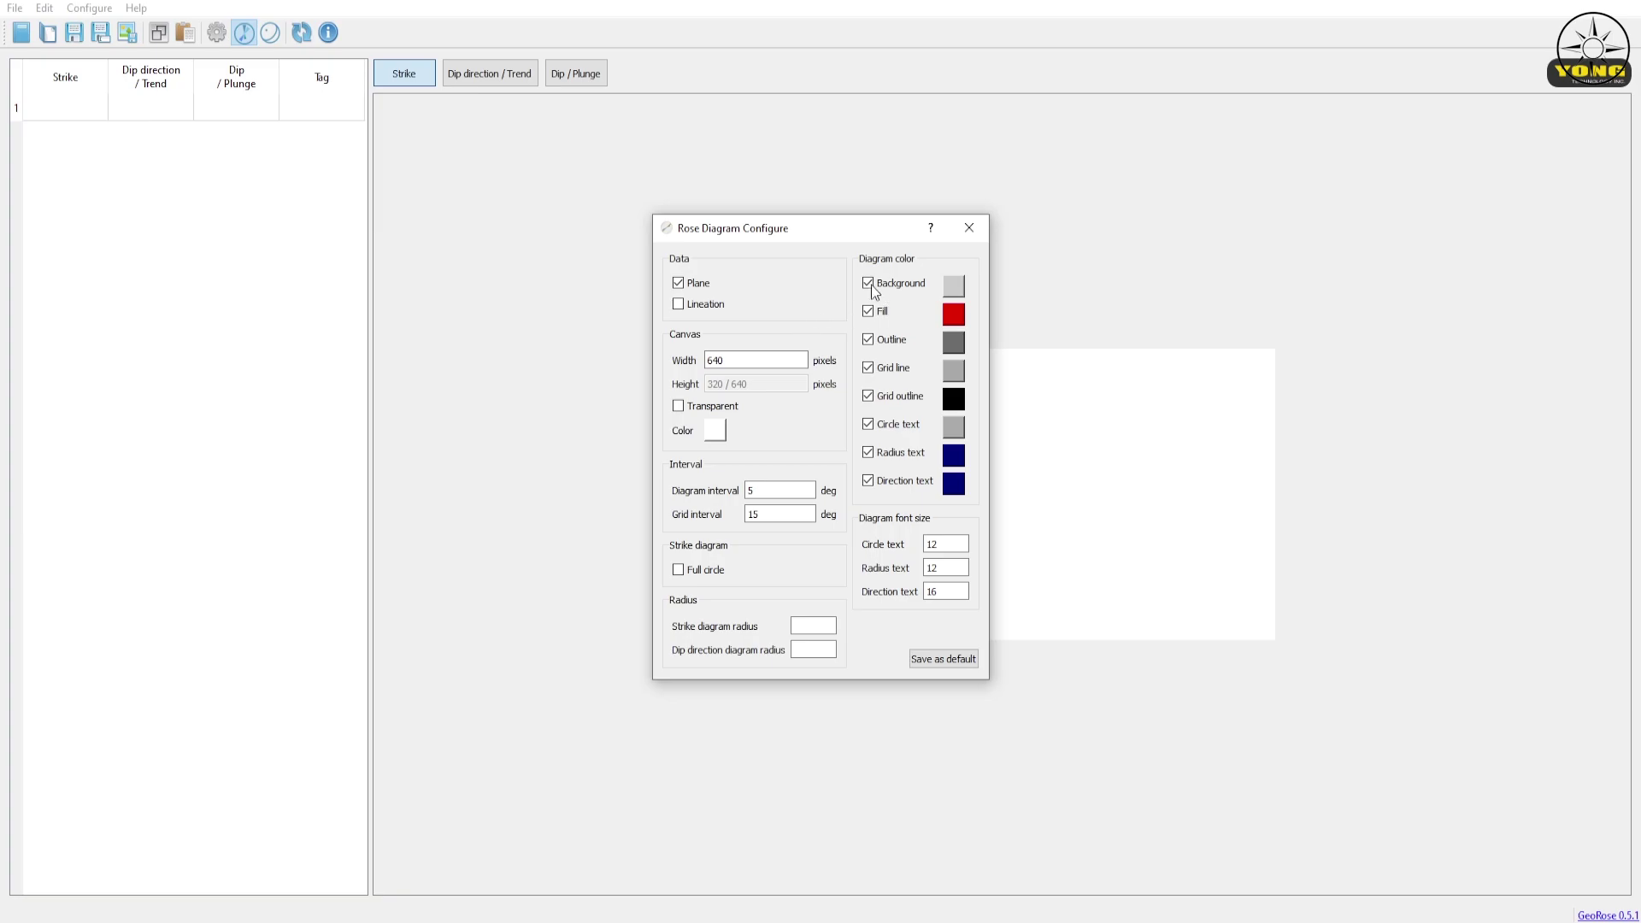
{"action": "left_click_drag", "start_coordinate": [864, 229], "coordinate": [678, 232]}
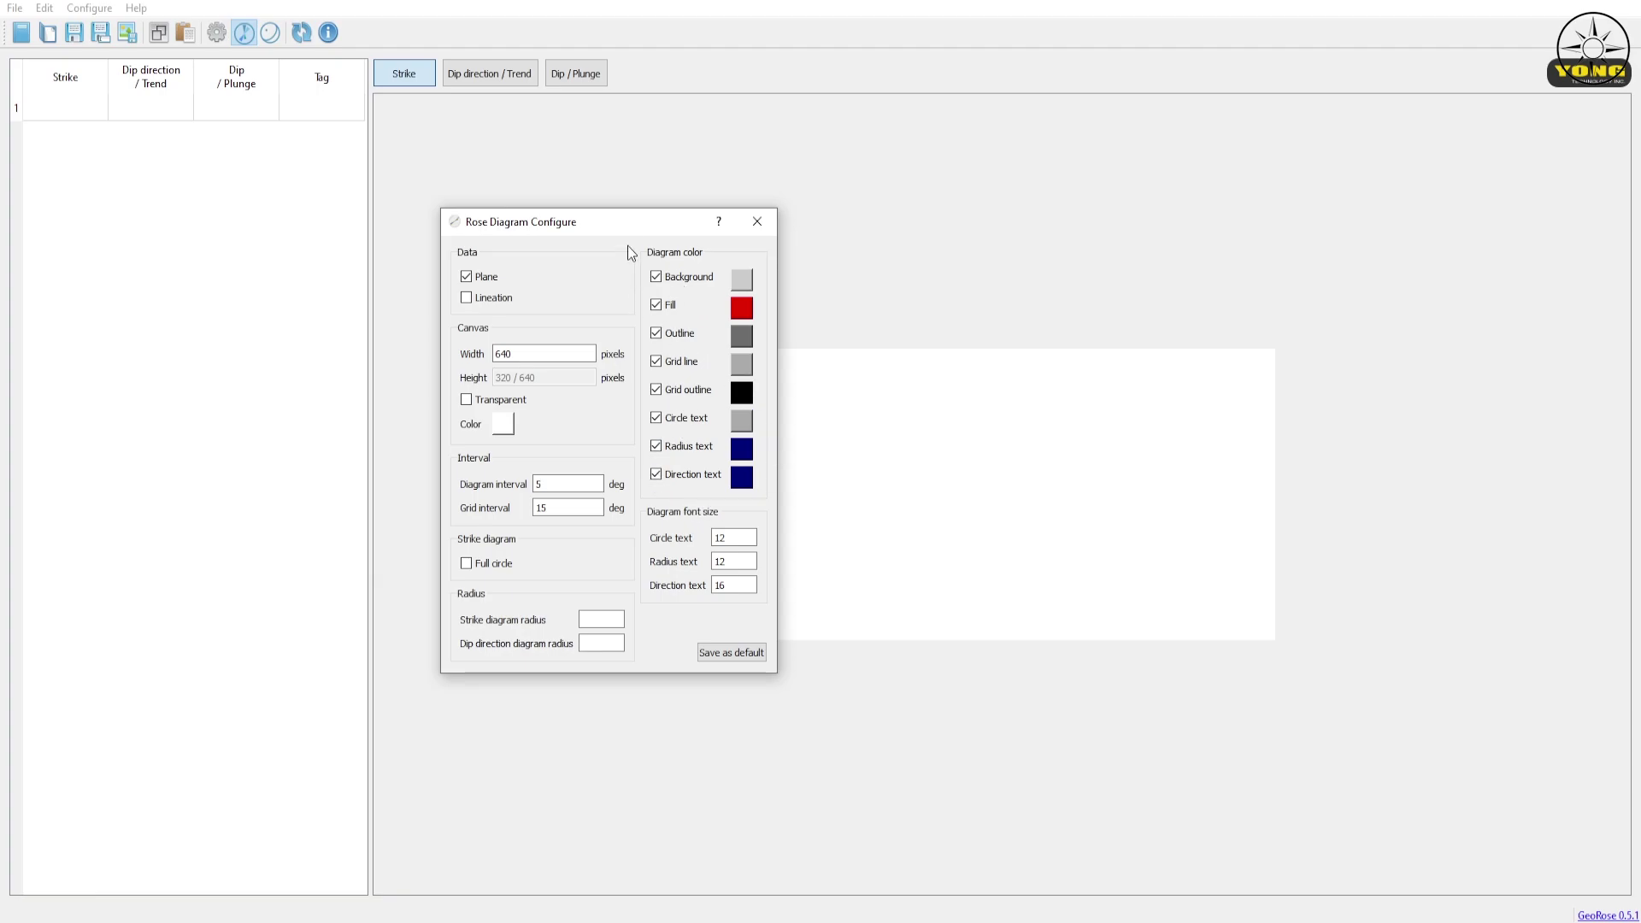
{"action": "left_click_drag", "start_coordinate": [622, 224], "coordinate": [552, 232]}
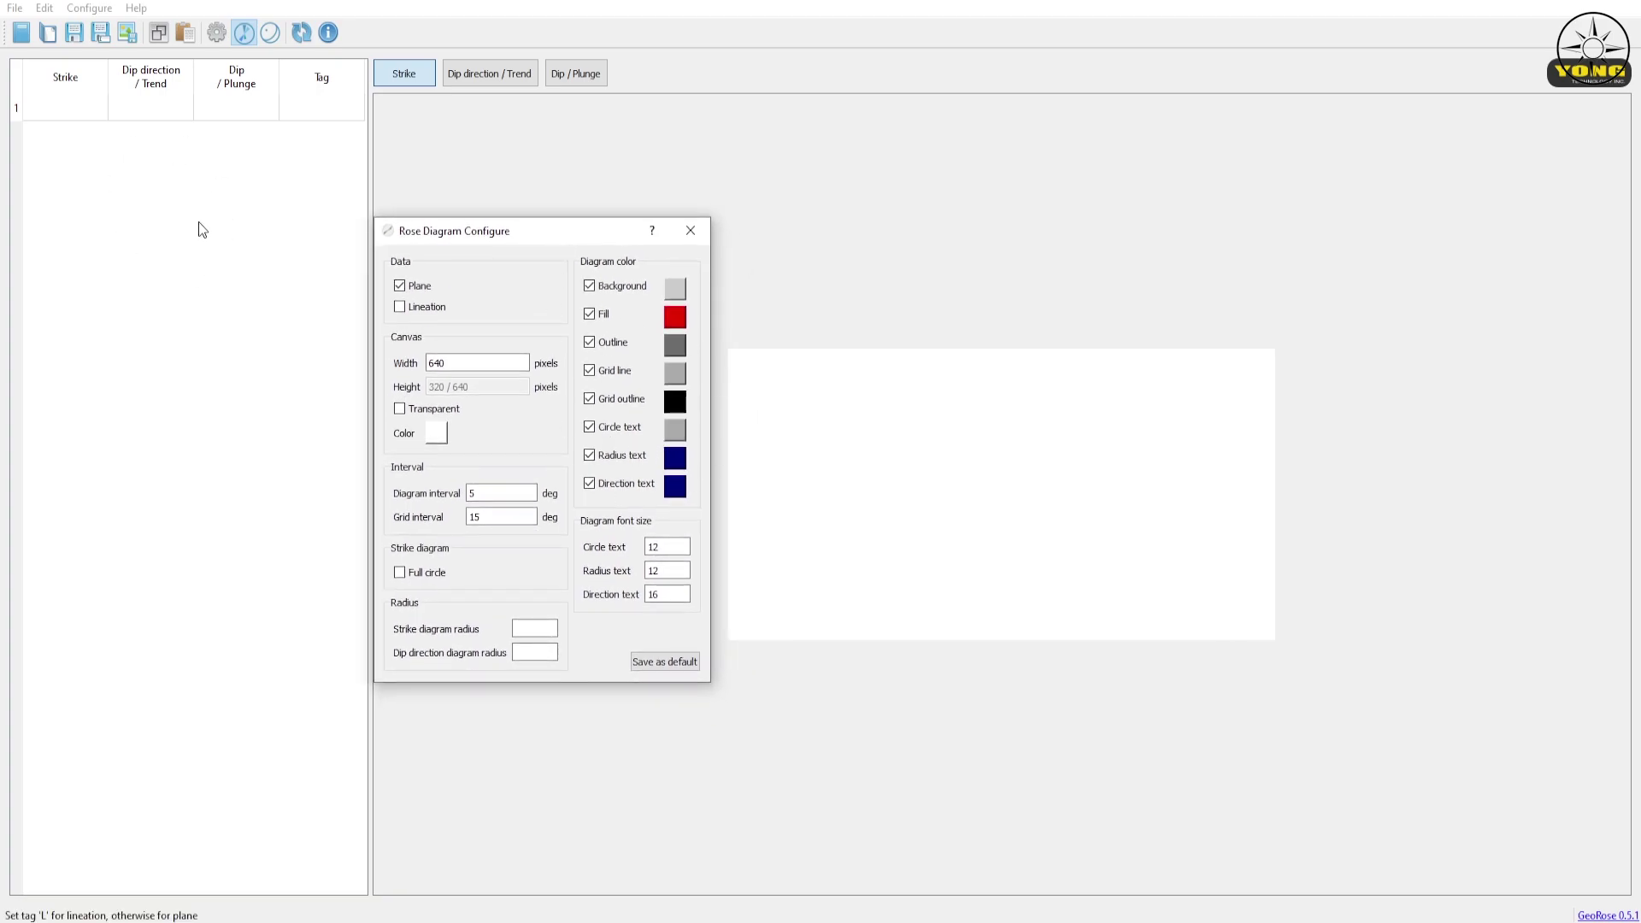
{"action": "left_click", "coordinate": [691, 231]}
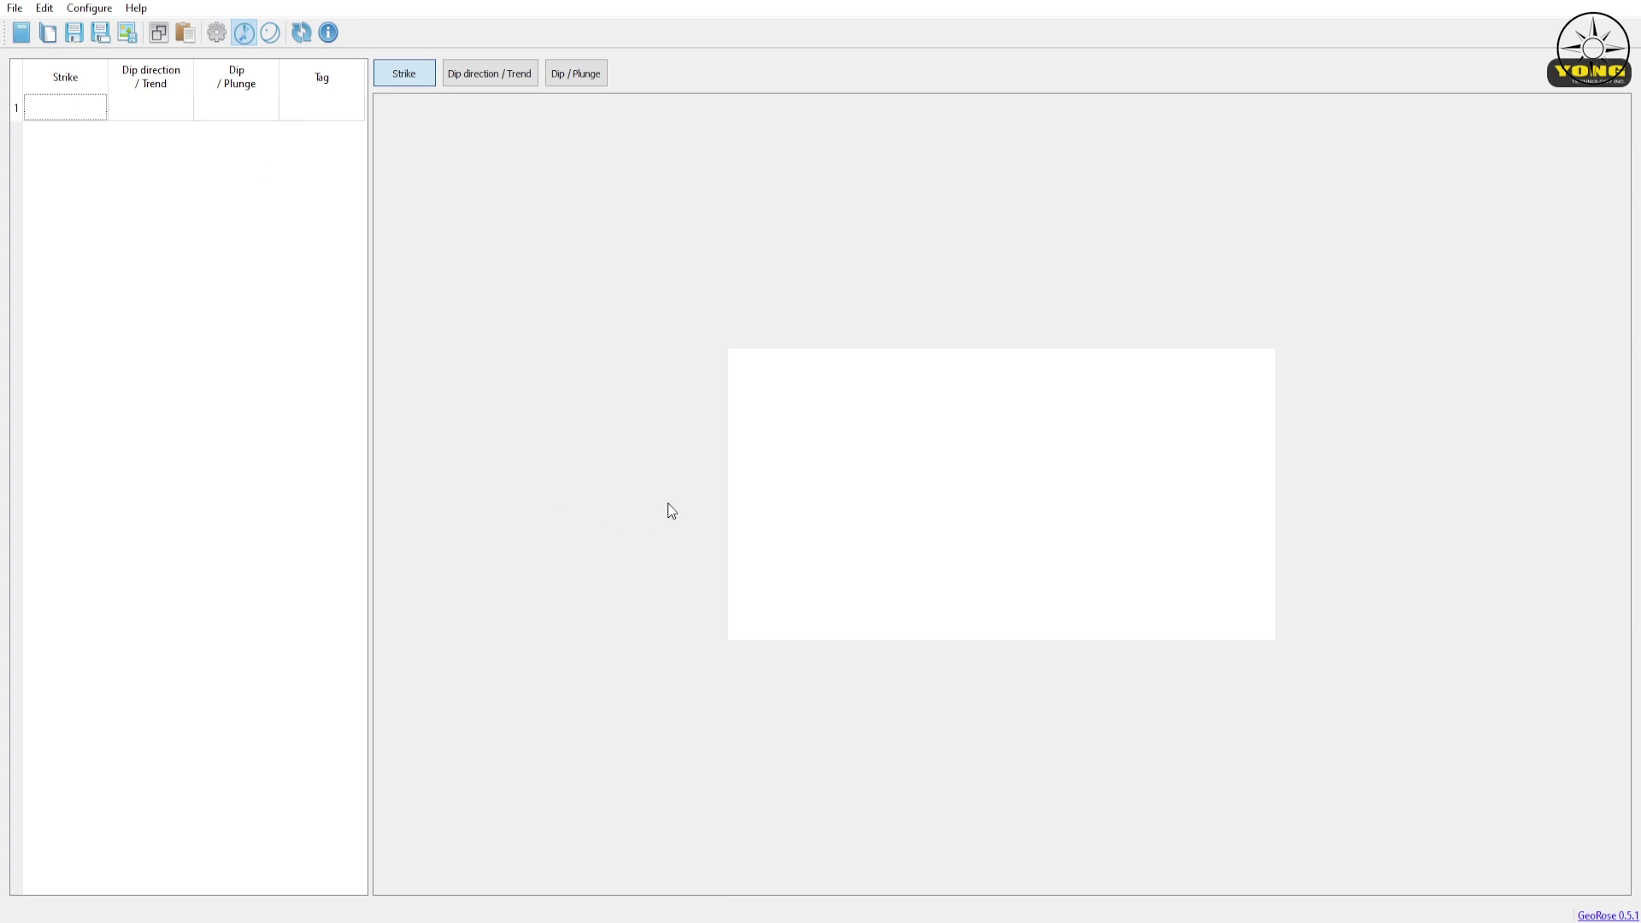
- Copy the 13 strike values in Excel's A1:A13 and switch back to GeoRose
{"action": "left_click", "coordinate": [575, 919]}
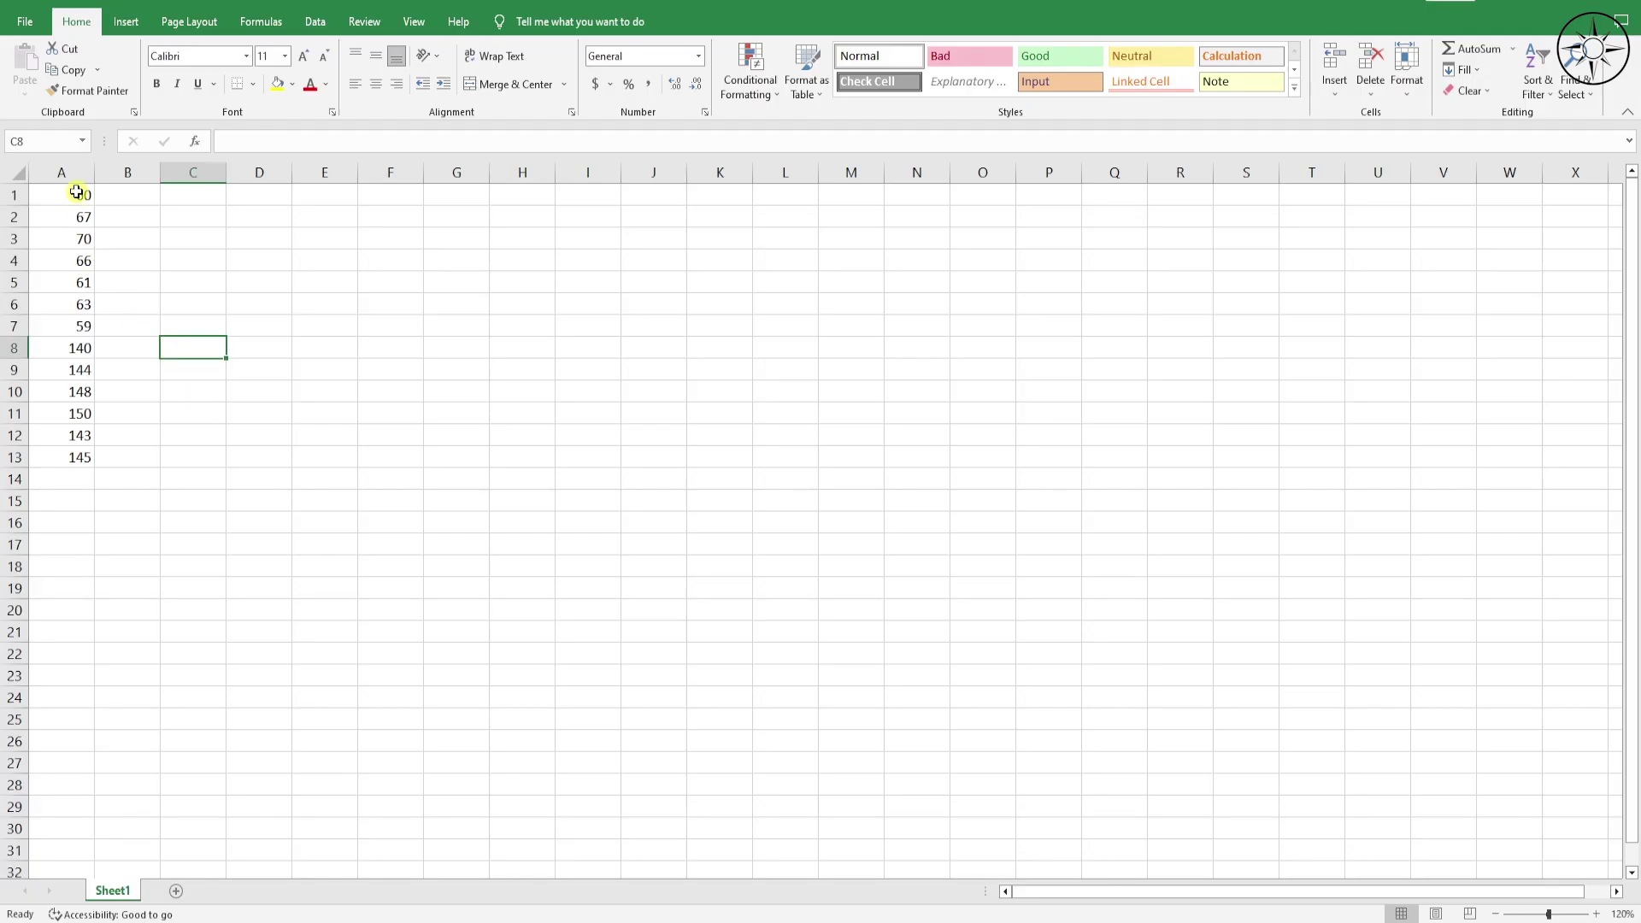
{"action": "left_click_drag", "start_coordinate": [75, 194], "coordinate": [73, 459]}
{"action": "right_click", "coordinate": [76, 391]}
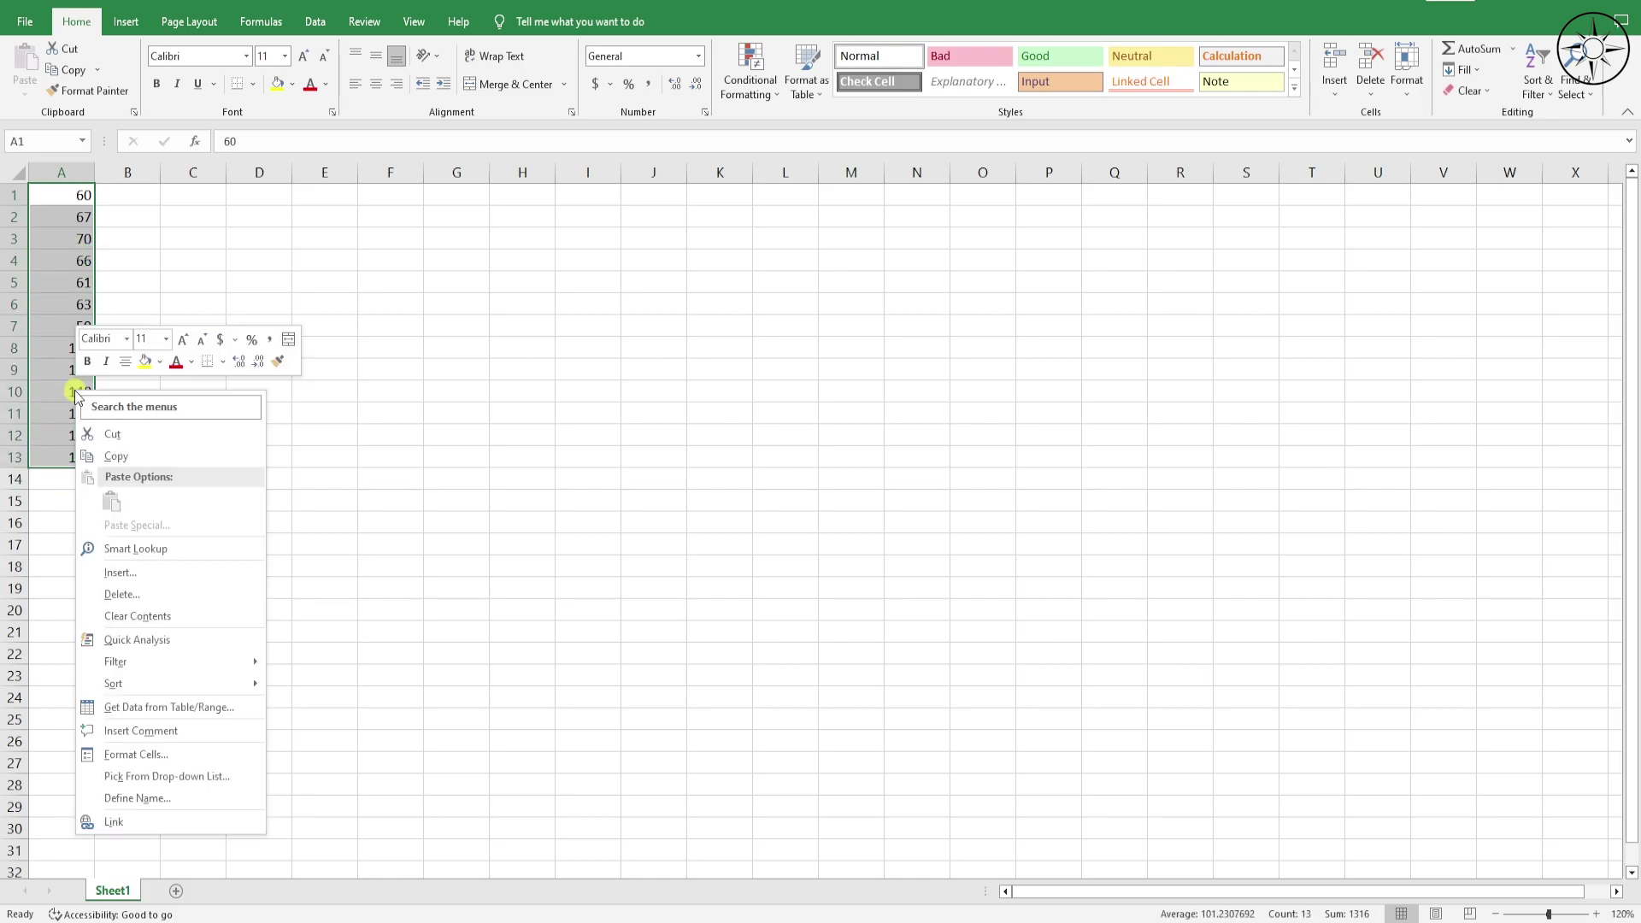
{"action": "left_click", "coordinate": [147, 453]}
{"action": "left_click", "coordinate": [523, 918]}
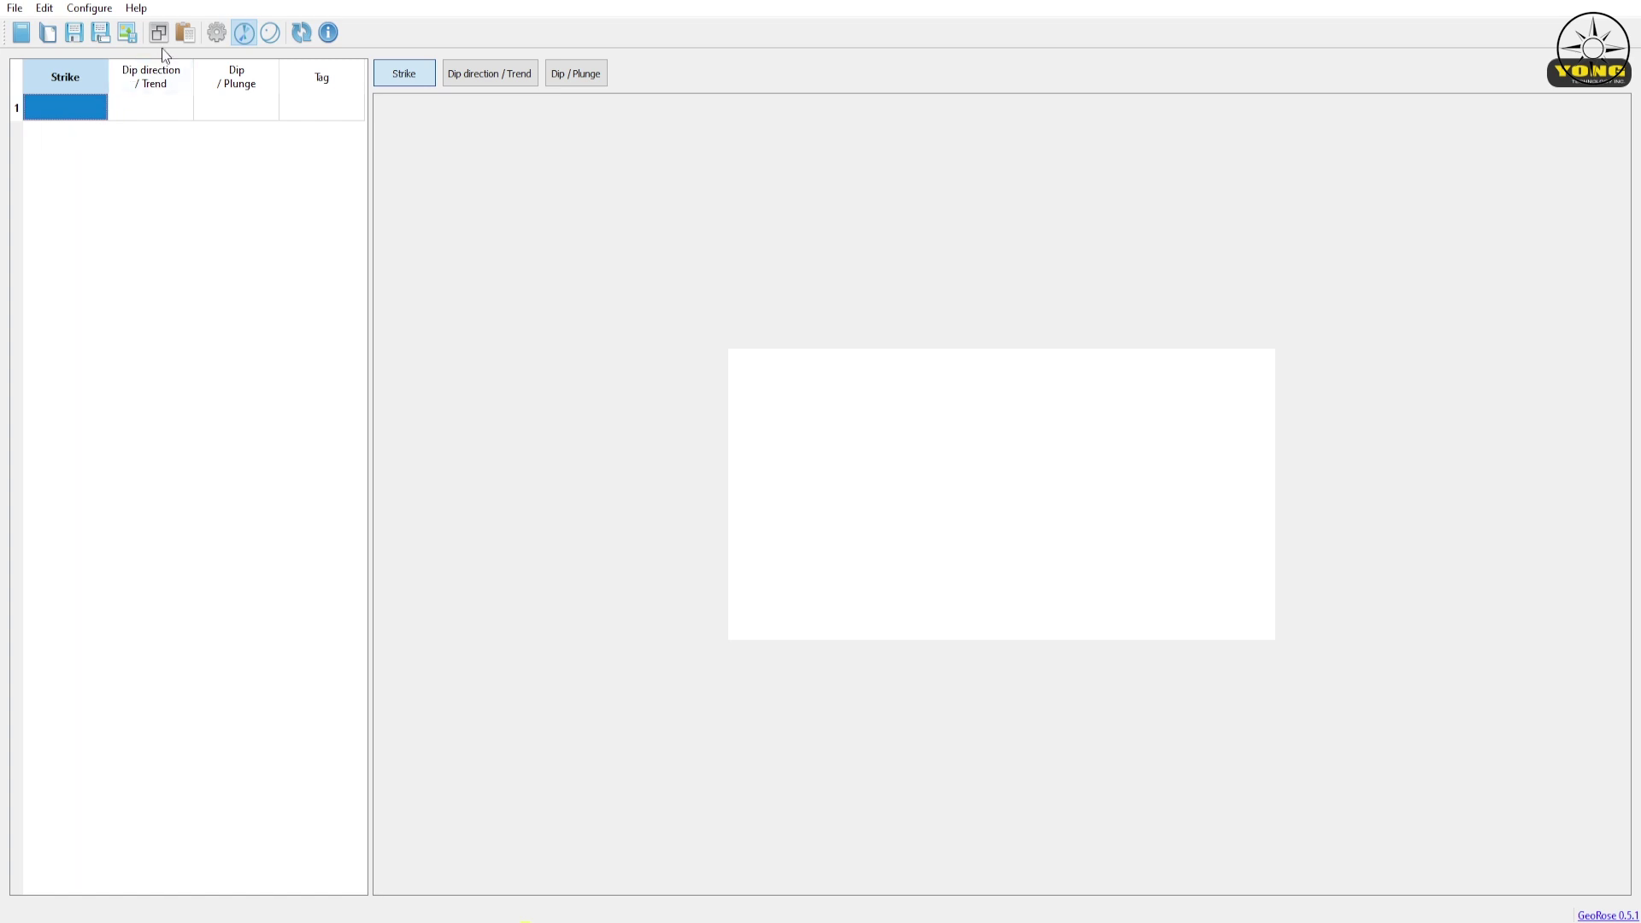
- Paste the 13 strike values into GeoRose's Strike column
{"action": "left_click", "coordinate": [185, 32]}
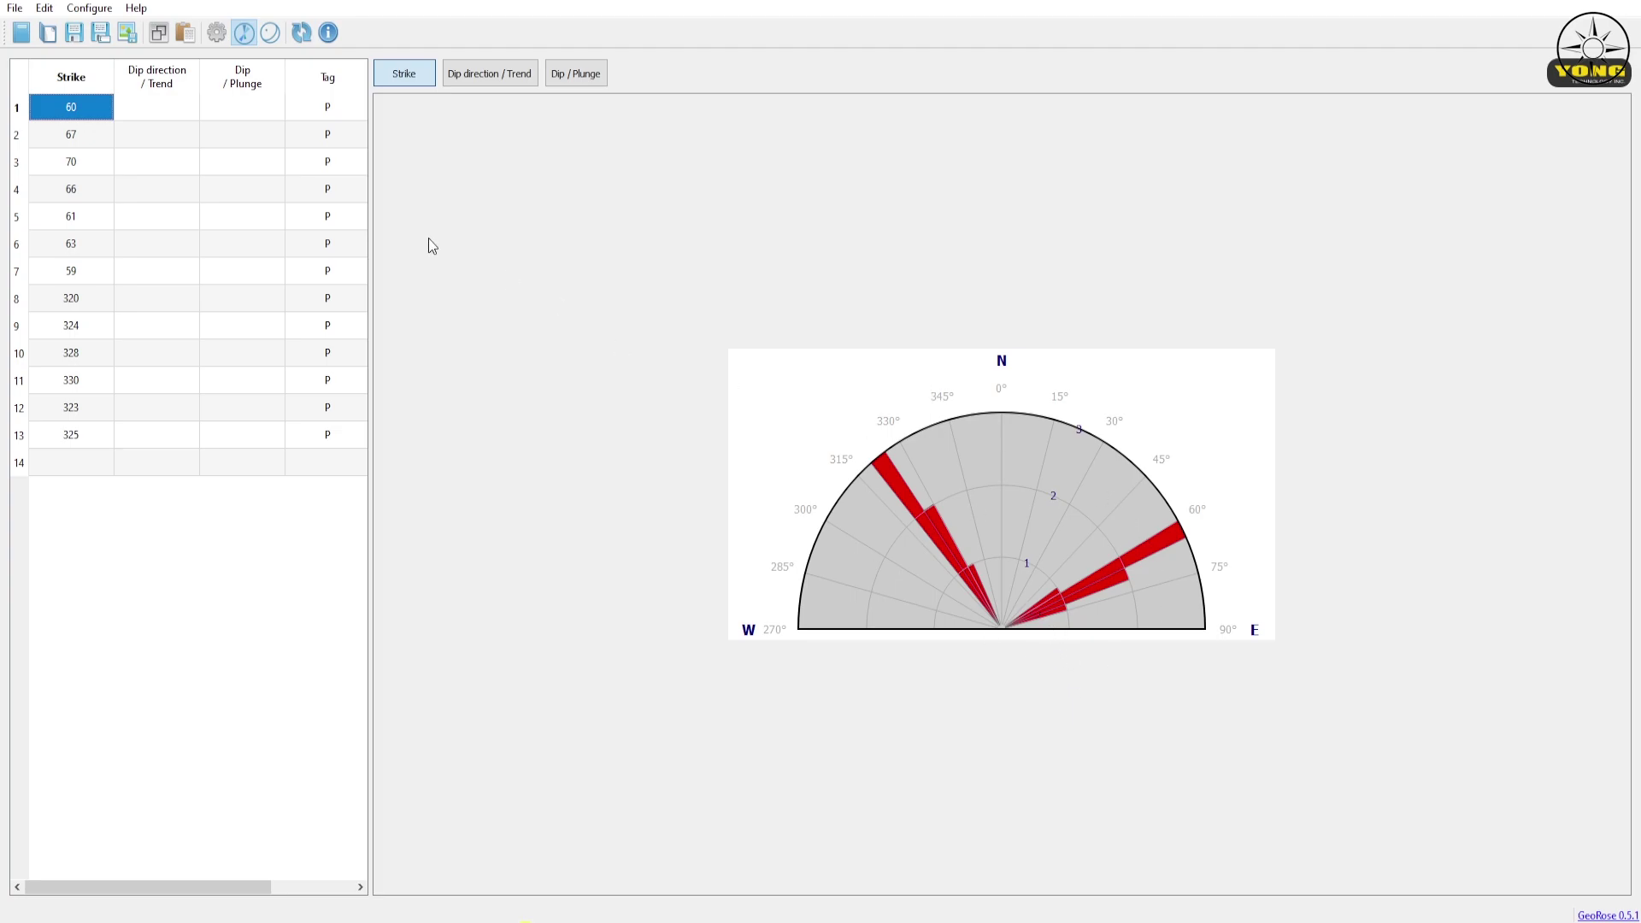
- Enable Full circle in Rose Diagram Configure, adding mirrored petals near 240° and 145°
{"action": "left_click", "coordinate": [216, 34]}
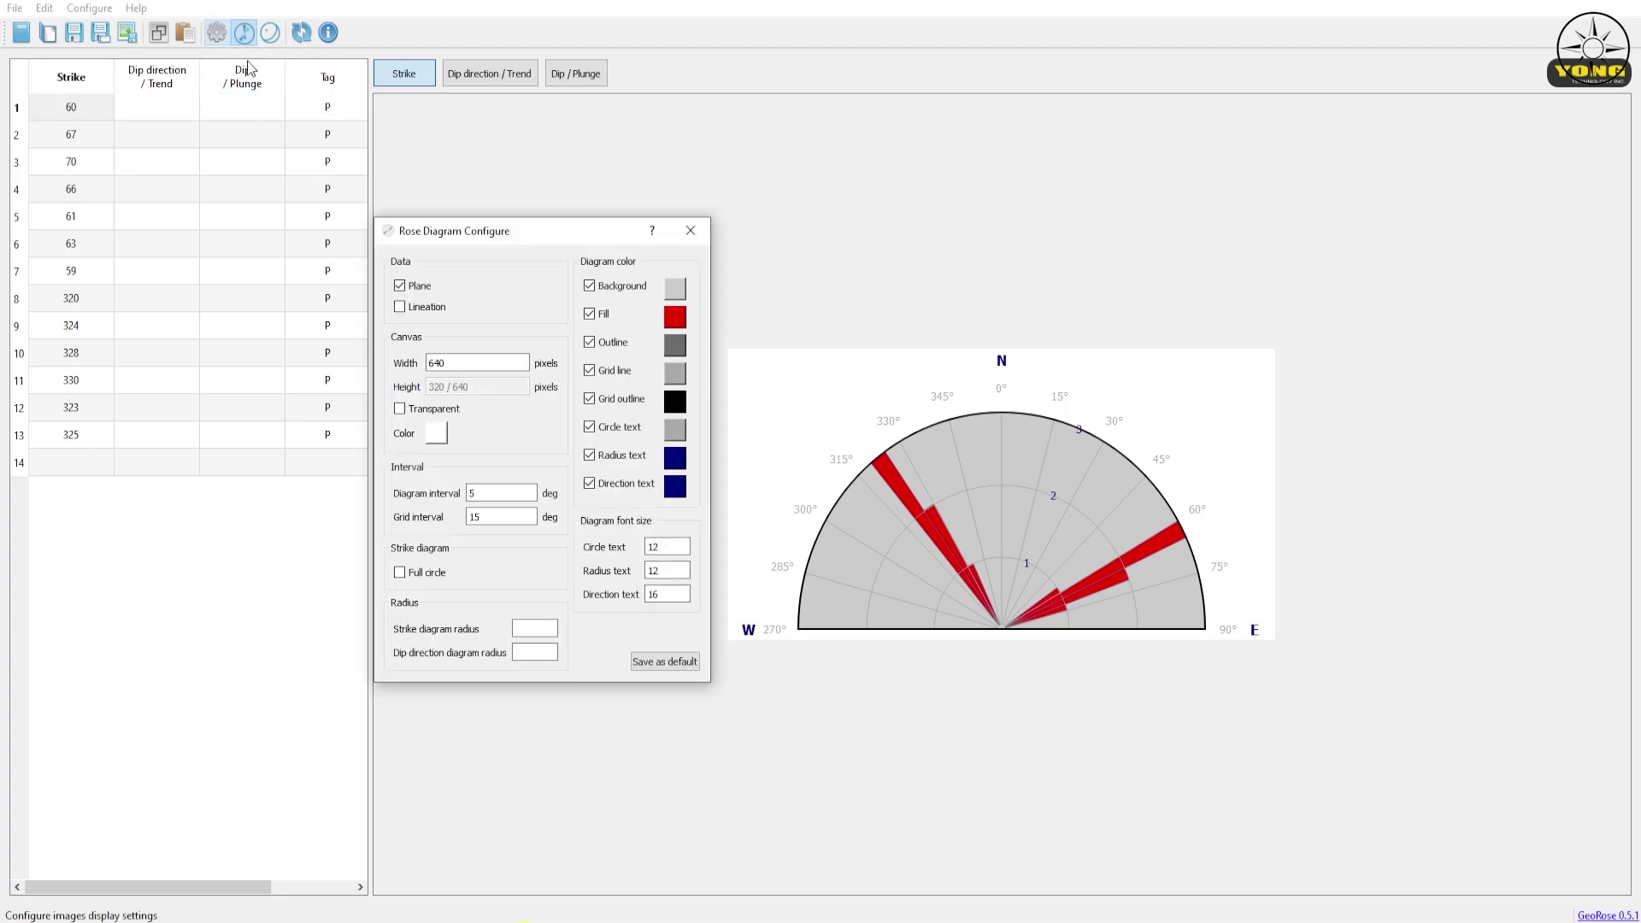
{"action": "left_click_drag", "start_coordinate": [536, 221], "coordinate": [536, 206]}
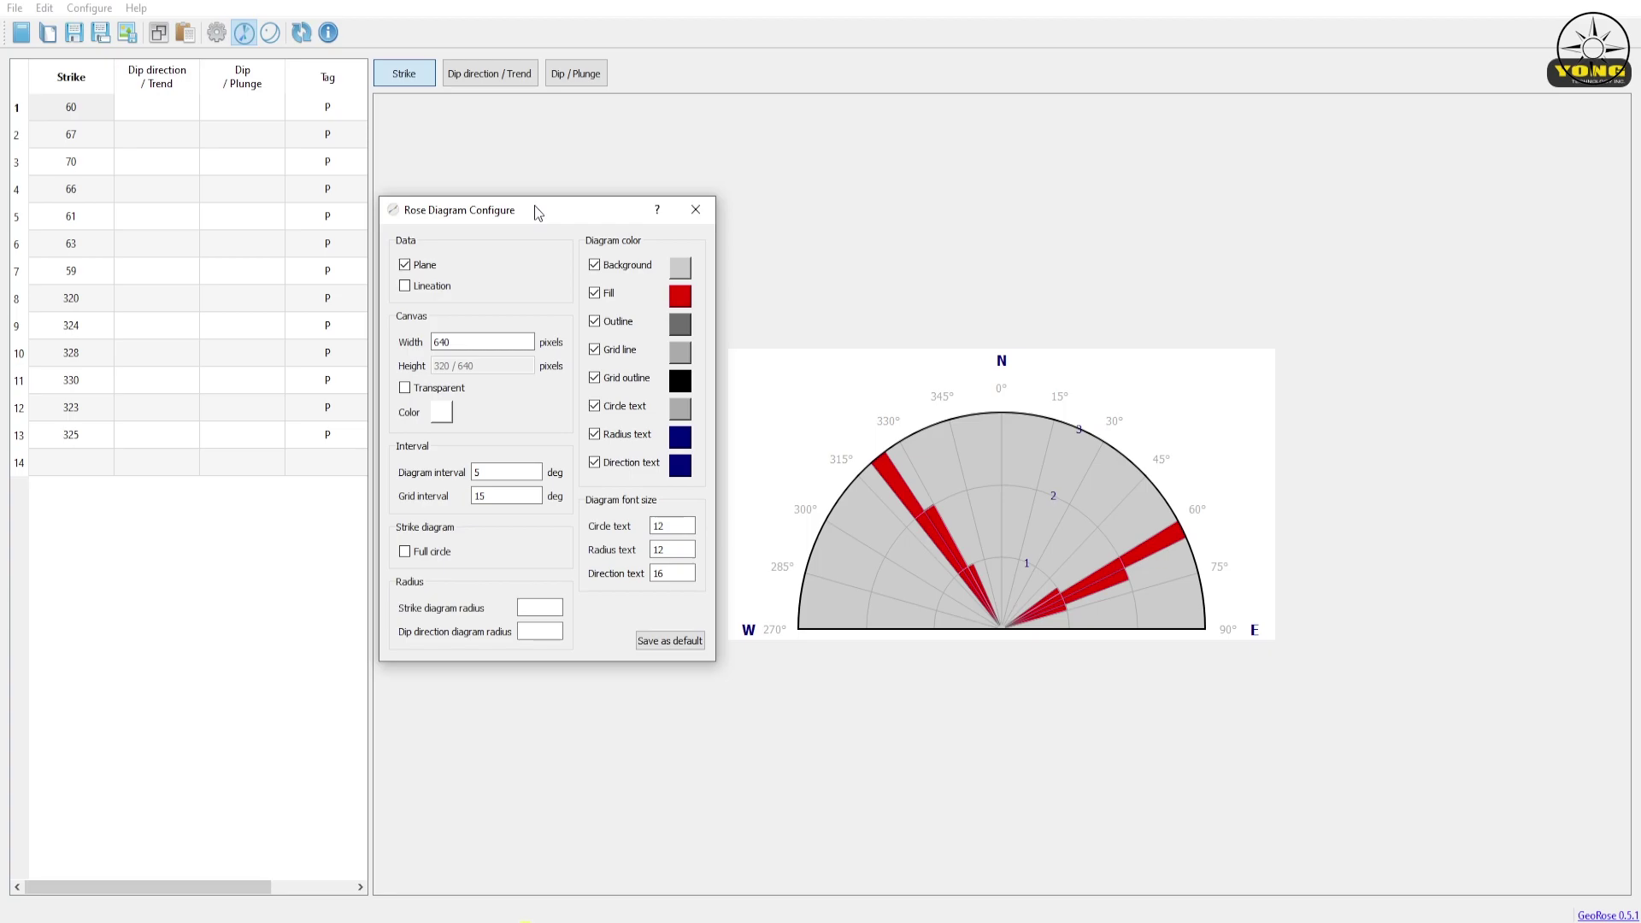
{"action": "left_click", "coordinate": [406, 554]}
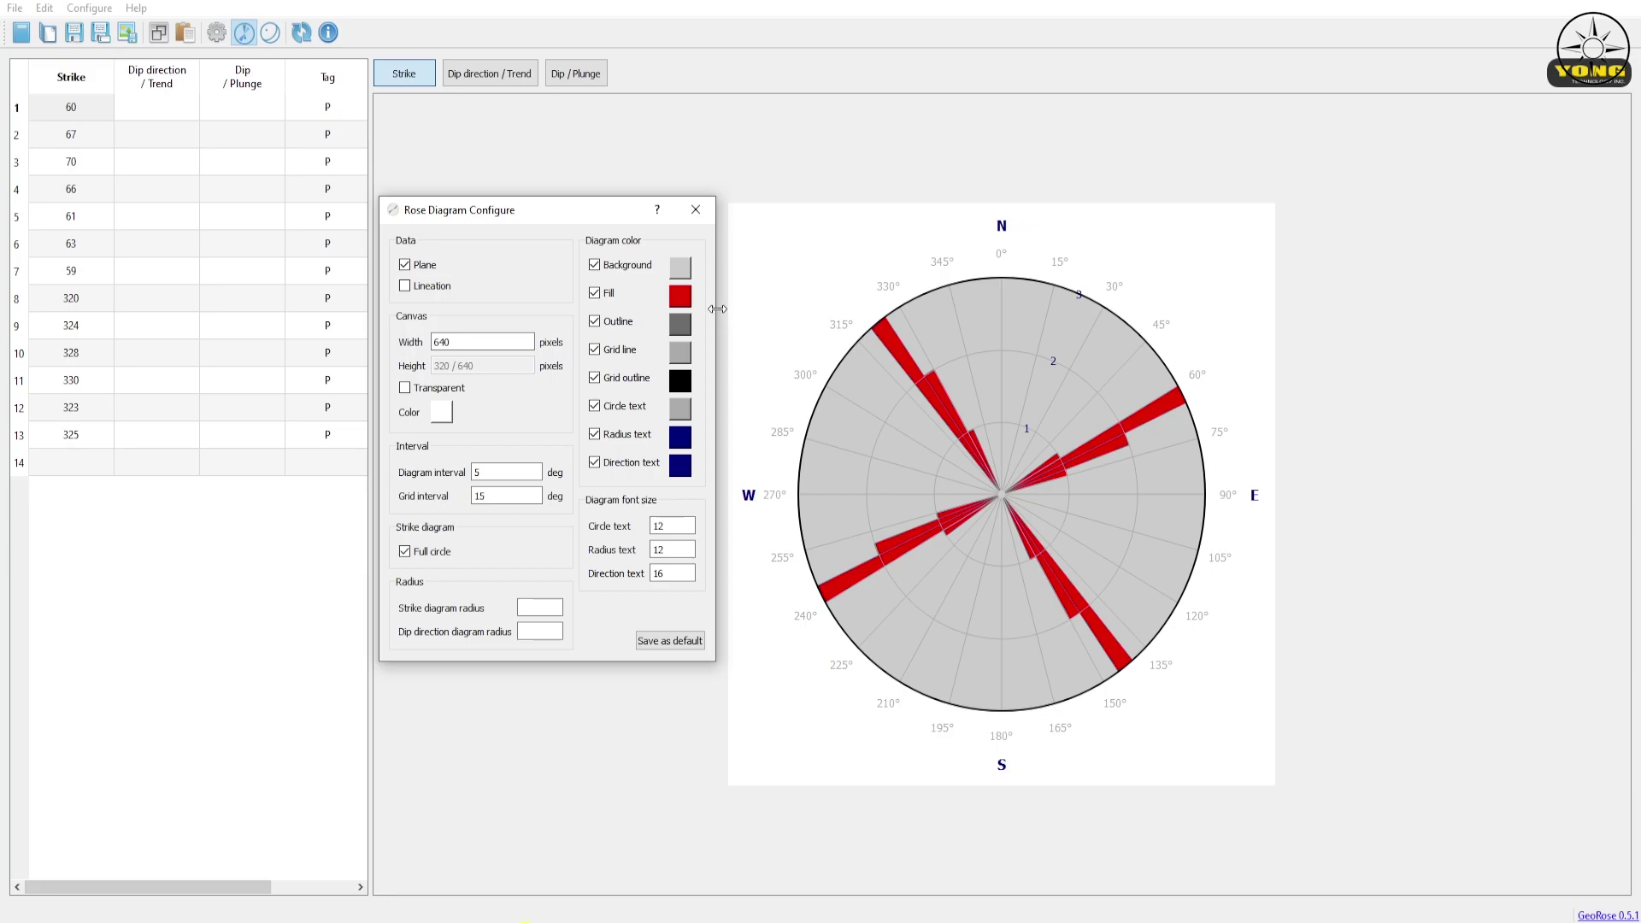
{"action": "left_click", "coordinate": [680, 268]}
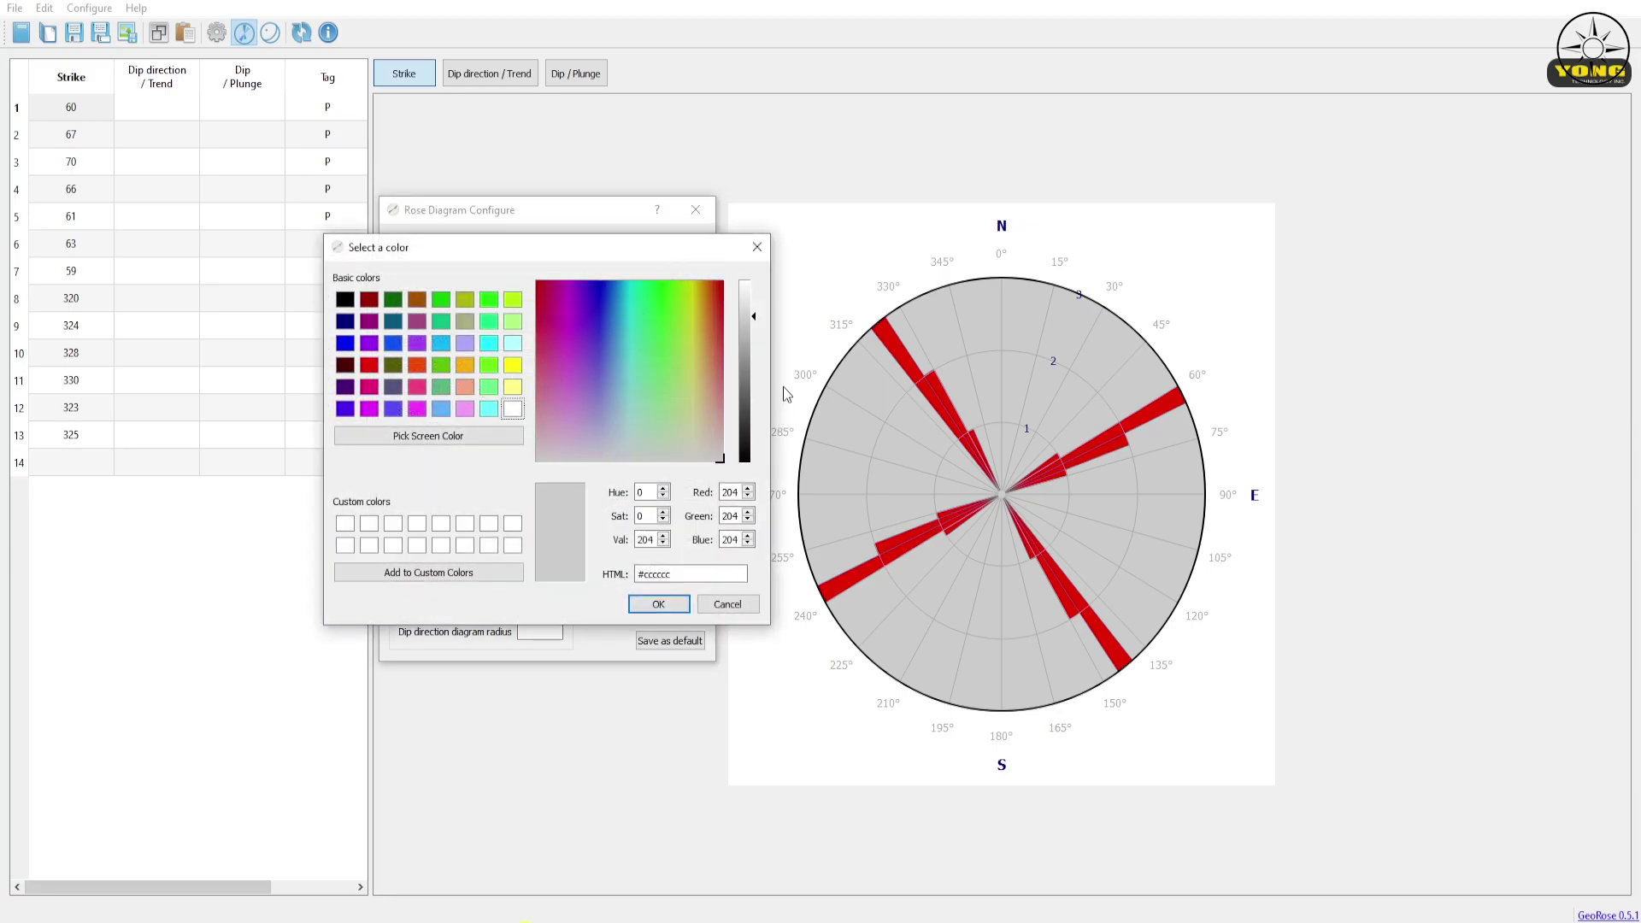
- Keep the background unchanged and set the petal fill to bright green (#00ff00)
{"action": "left_click", "coordinate": [757, 247]}
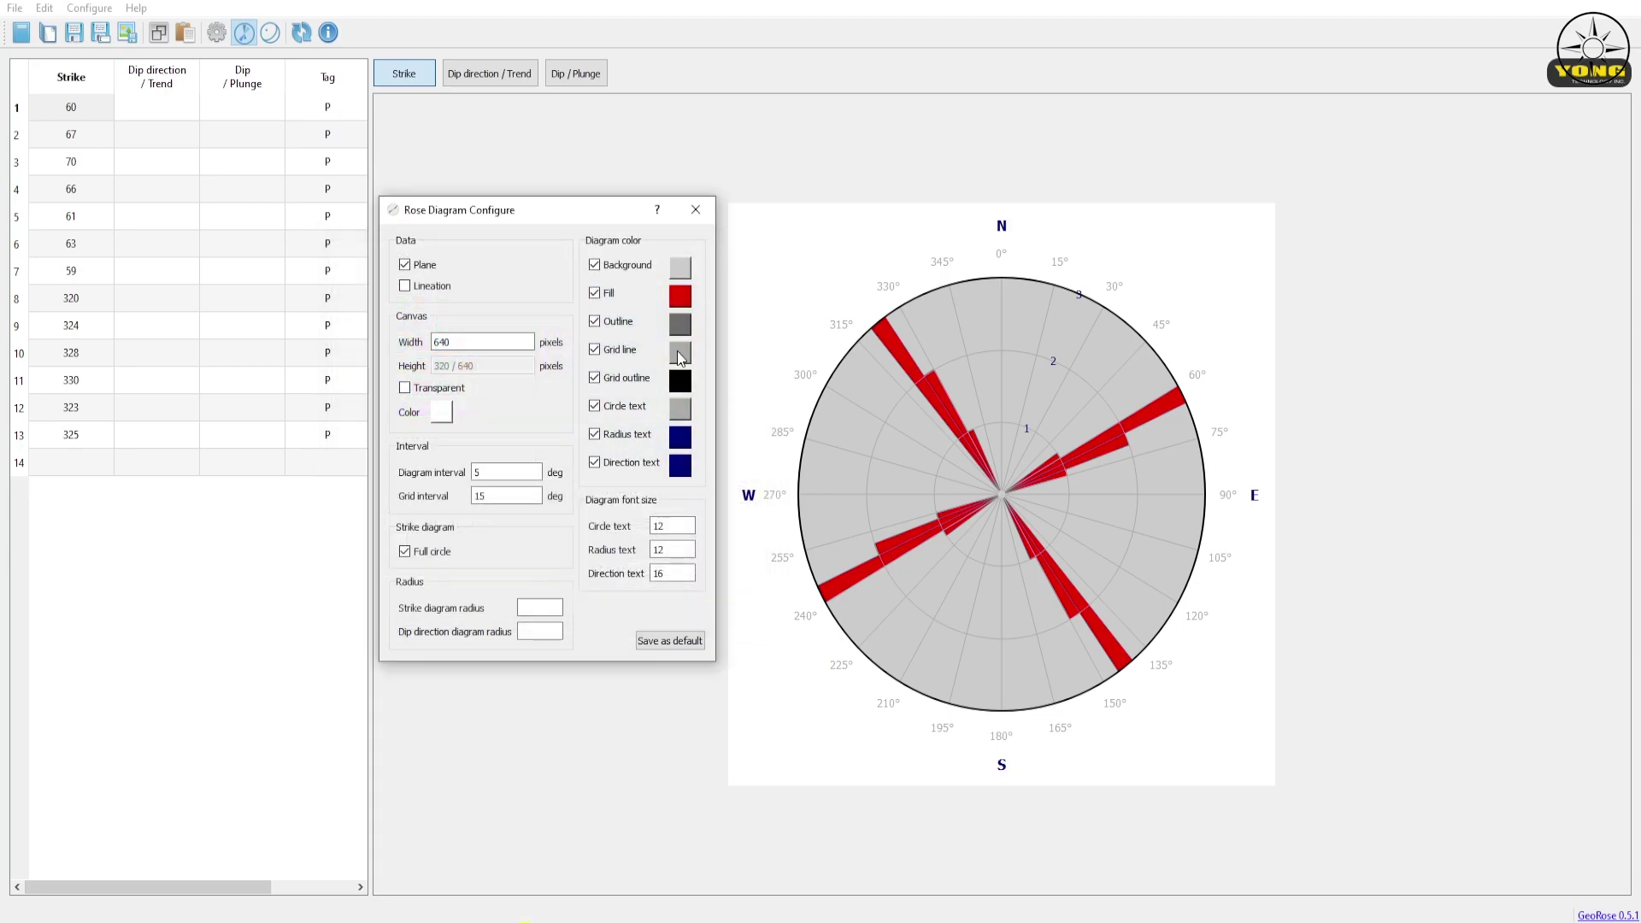
{"action": "left_click", "coordinate": [689, 304]}
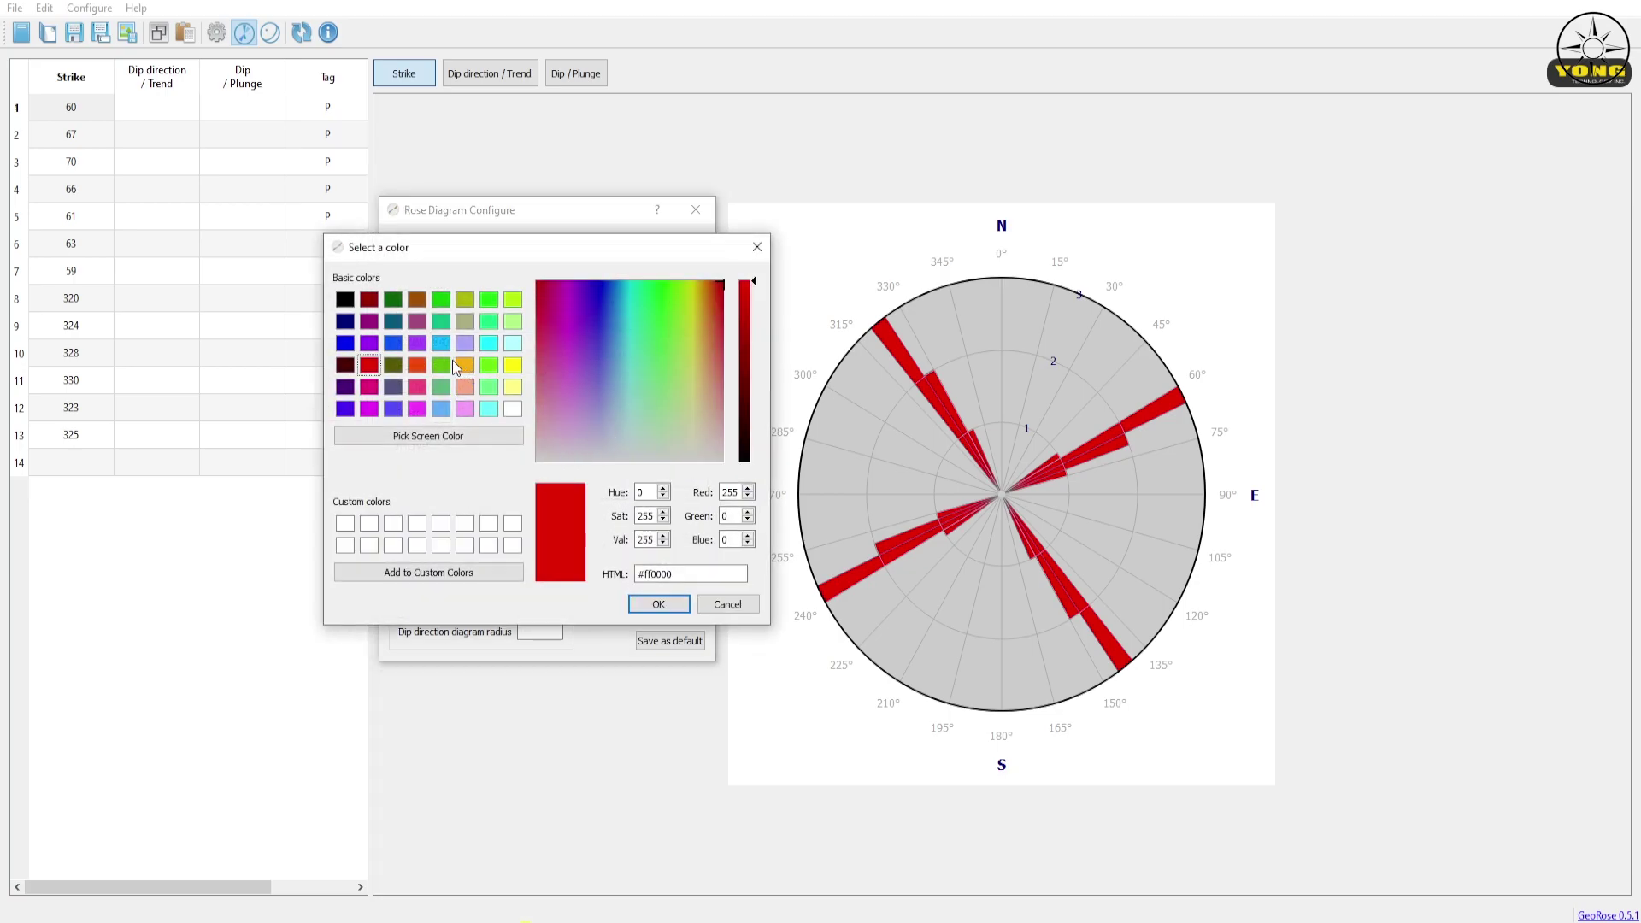
{"action": "left_click", "coordinate": [492, 305]}
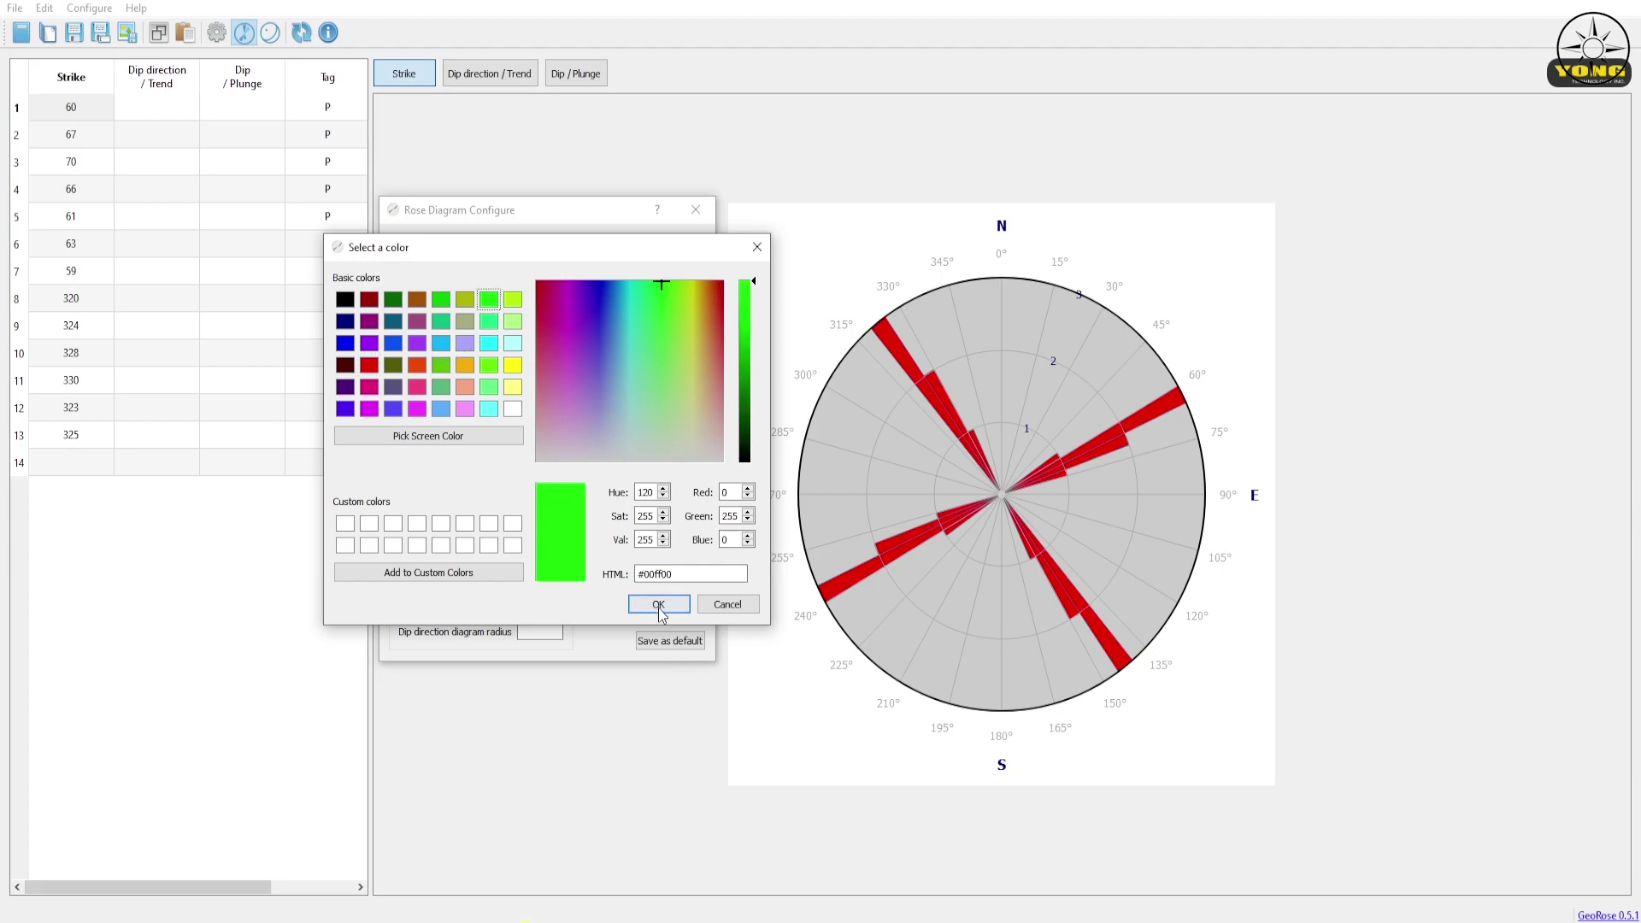
{"action": "left_click", "coordinate": [651, 602]}
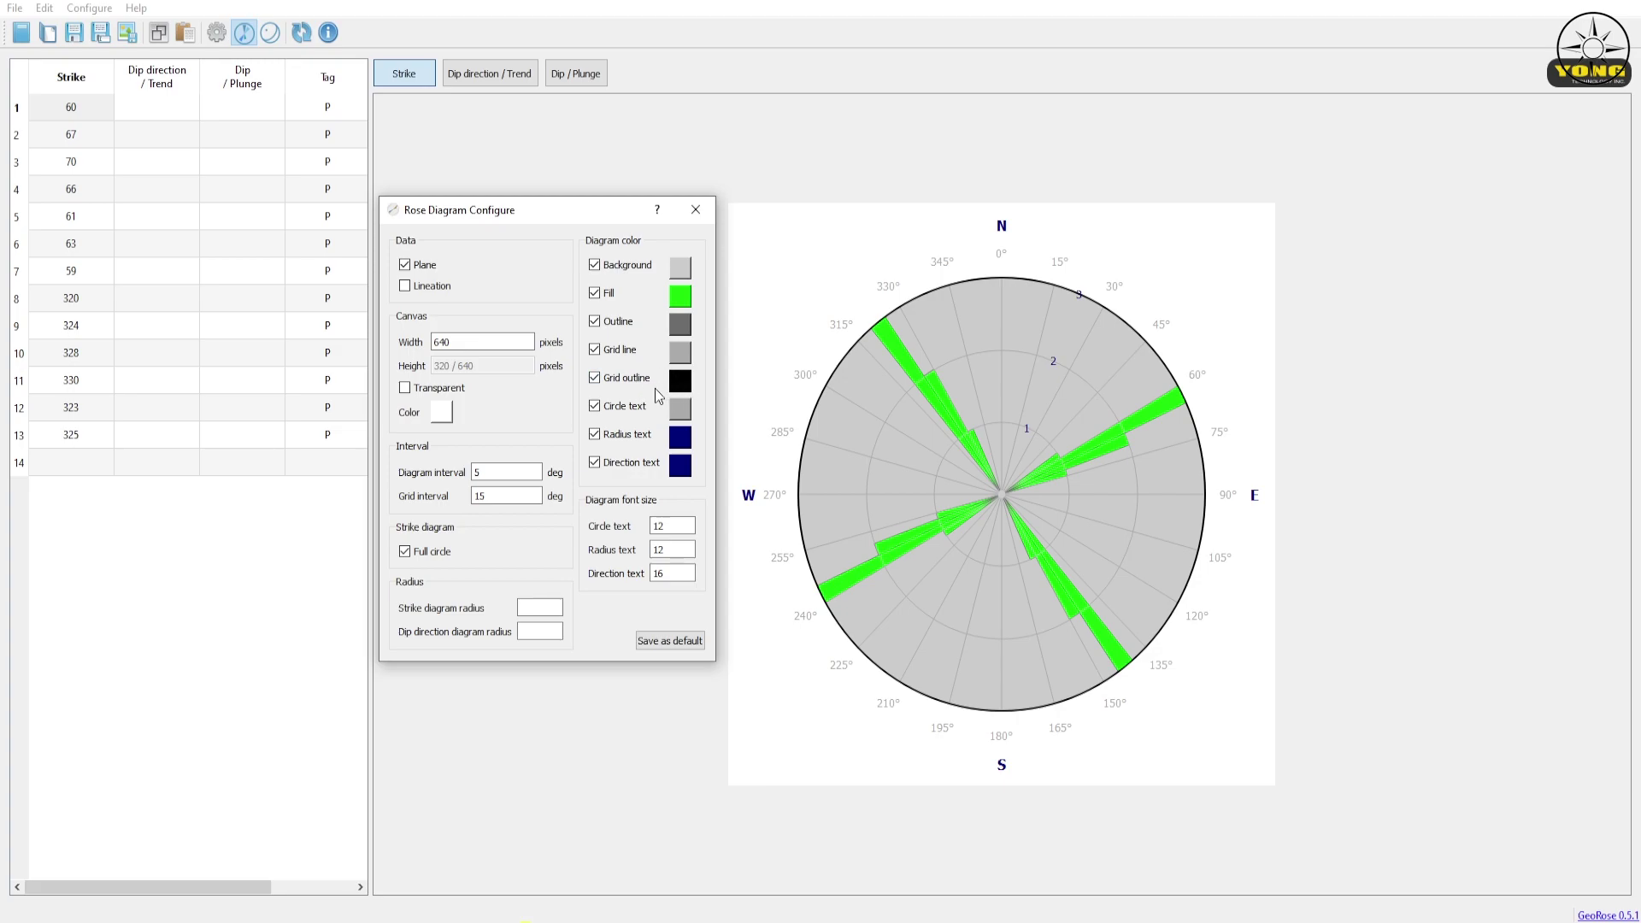
{"action": "left_click", "coordinate": [680, 409]}
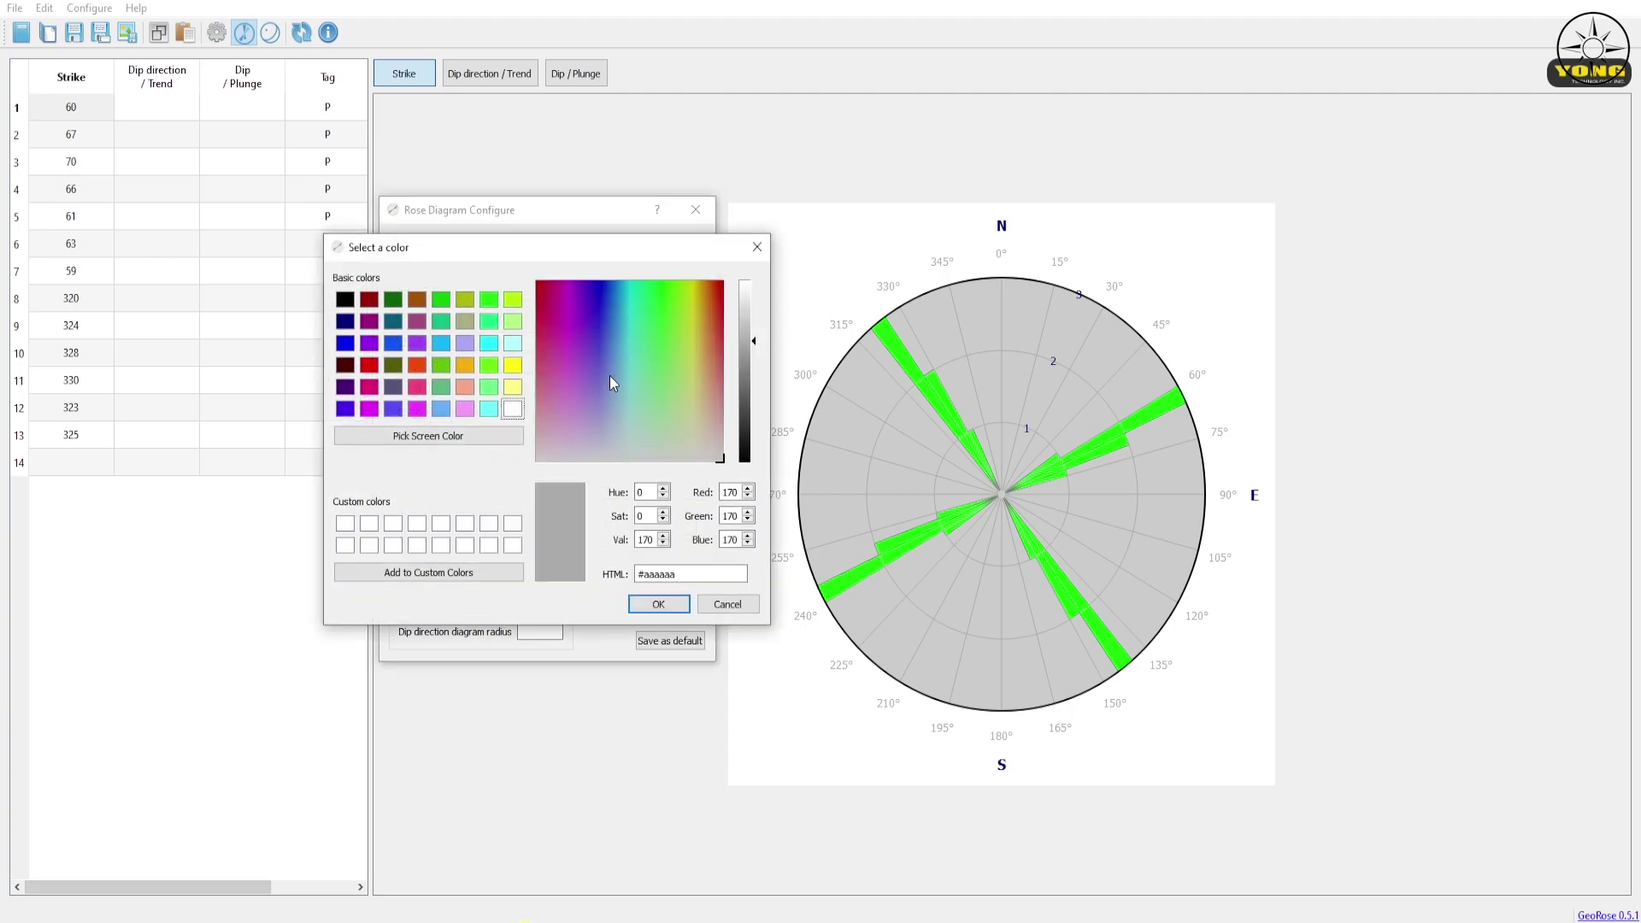
- Make the circle labels black and tick Transparent for the canvas background
{"action": "left_click", "coordinate": [345, 298]}
{"action": "left_click", "coordinate": [656, 604]}
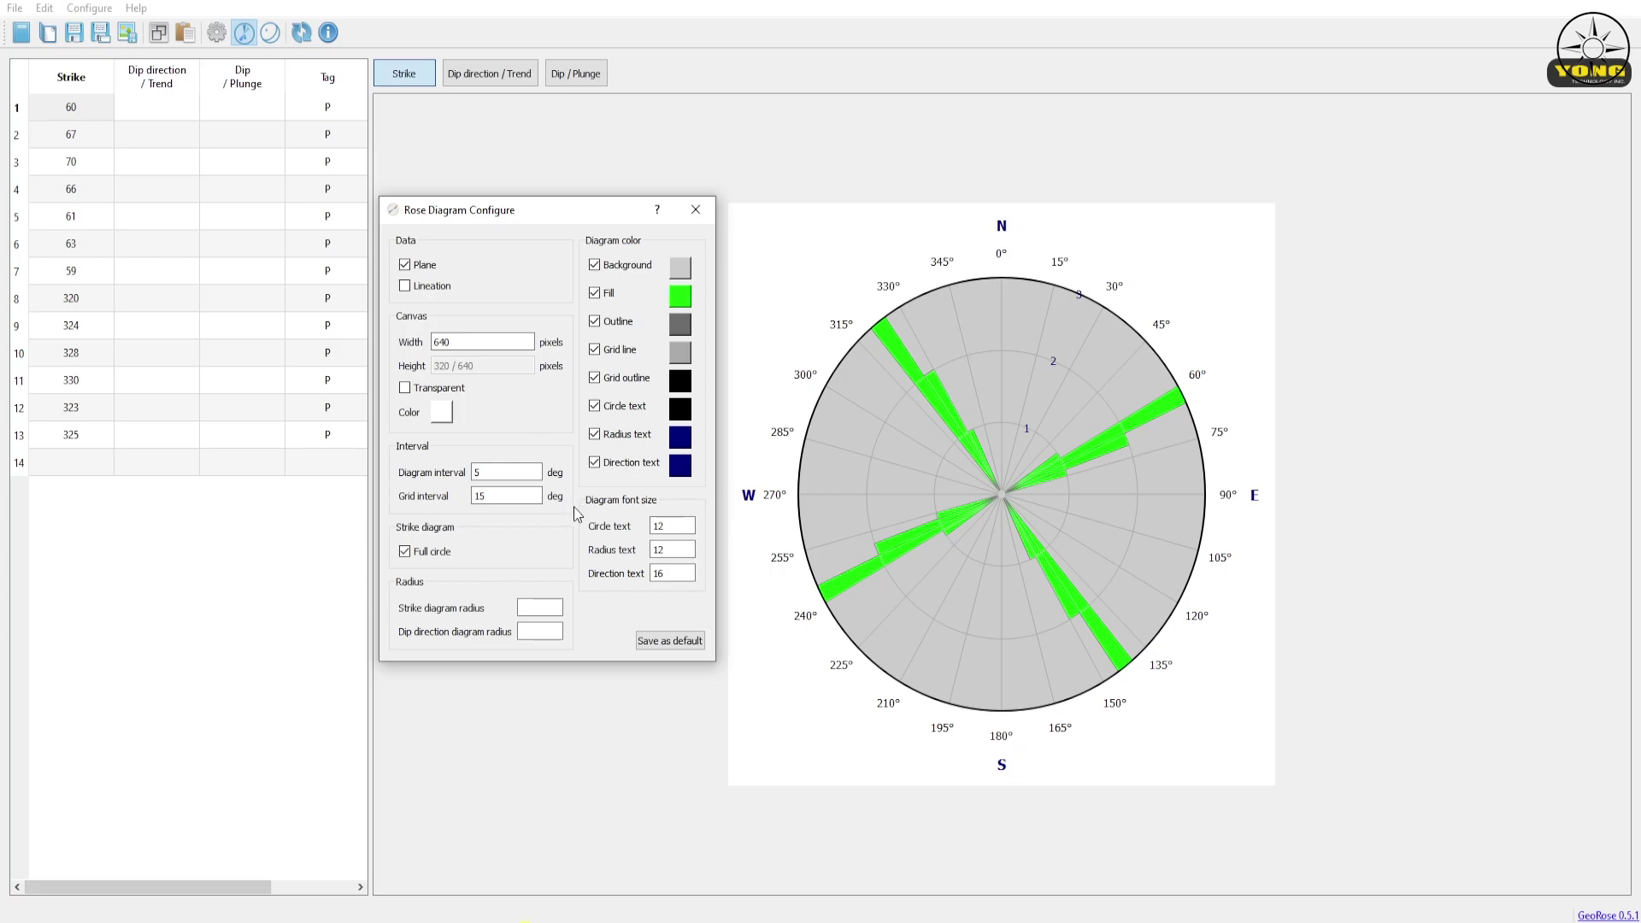
{"action": "left_click", "coordinate": [404, 390]}
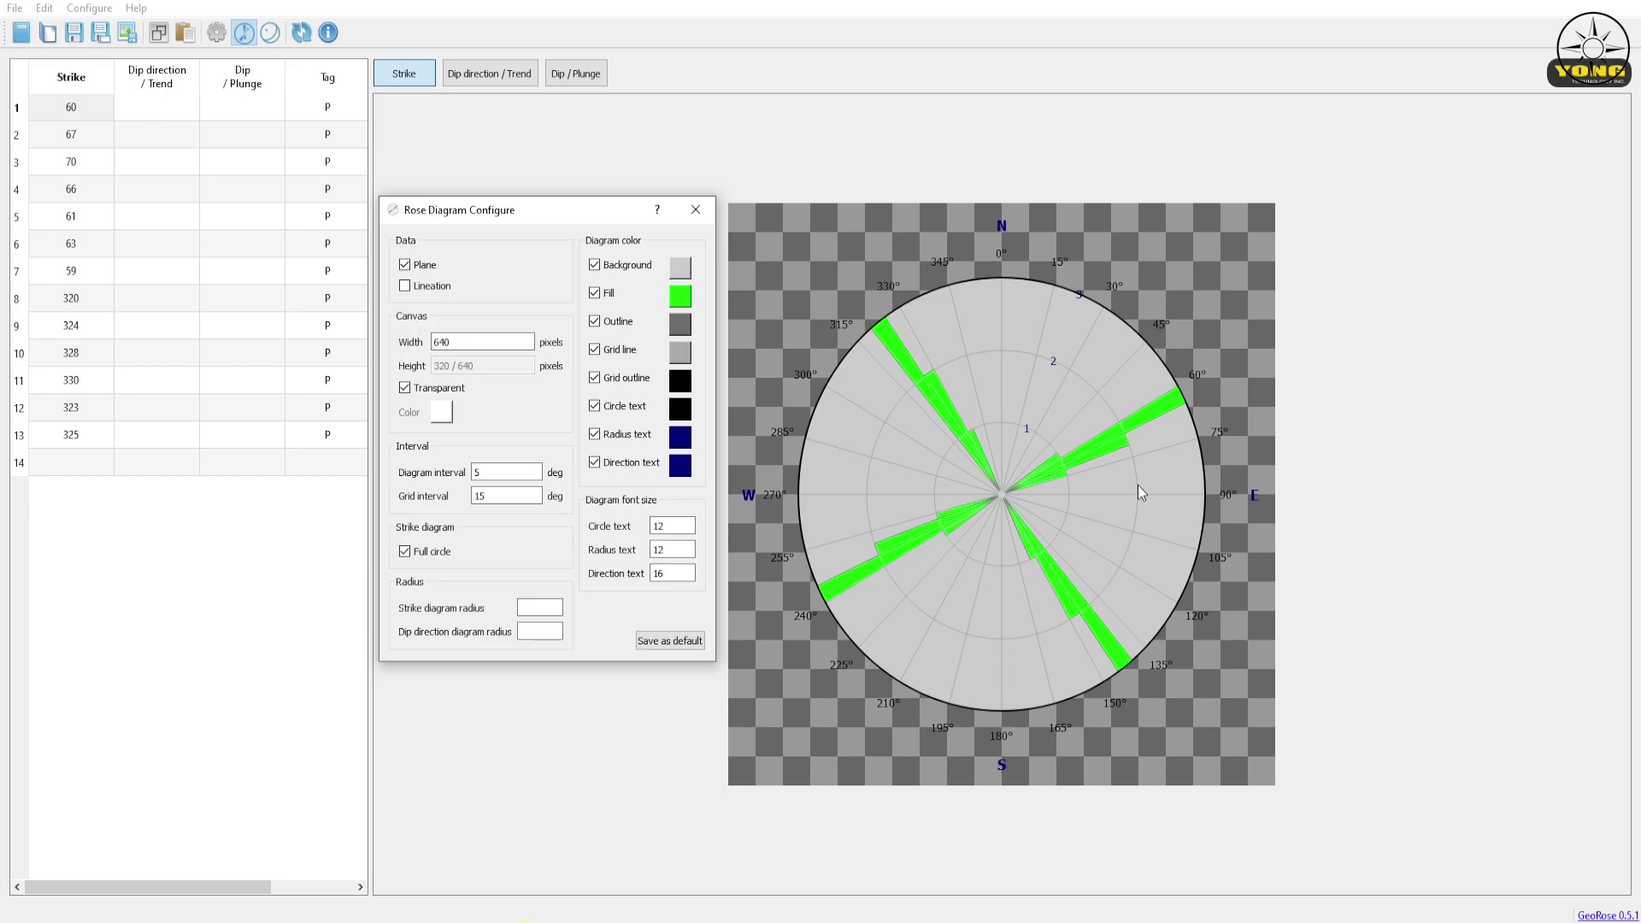
- Export the transparent green rose diagram as rose.png, keeping PNG as the file type
{"action": "left_click", "coordinate": [694, 210]}
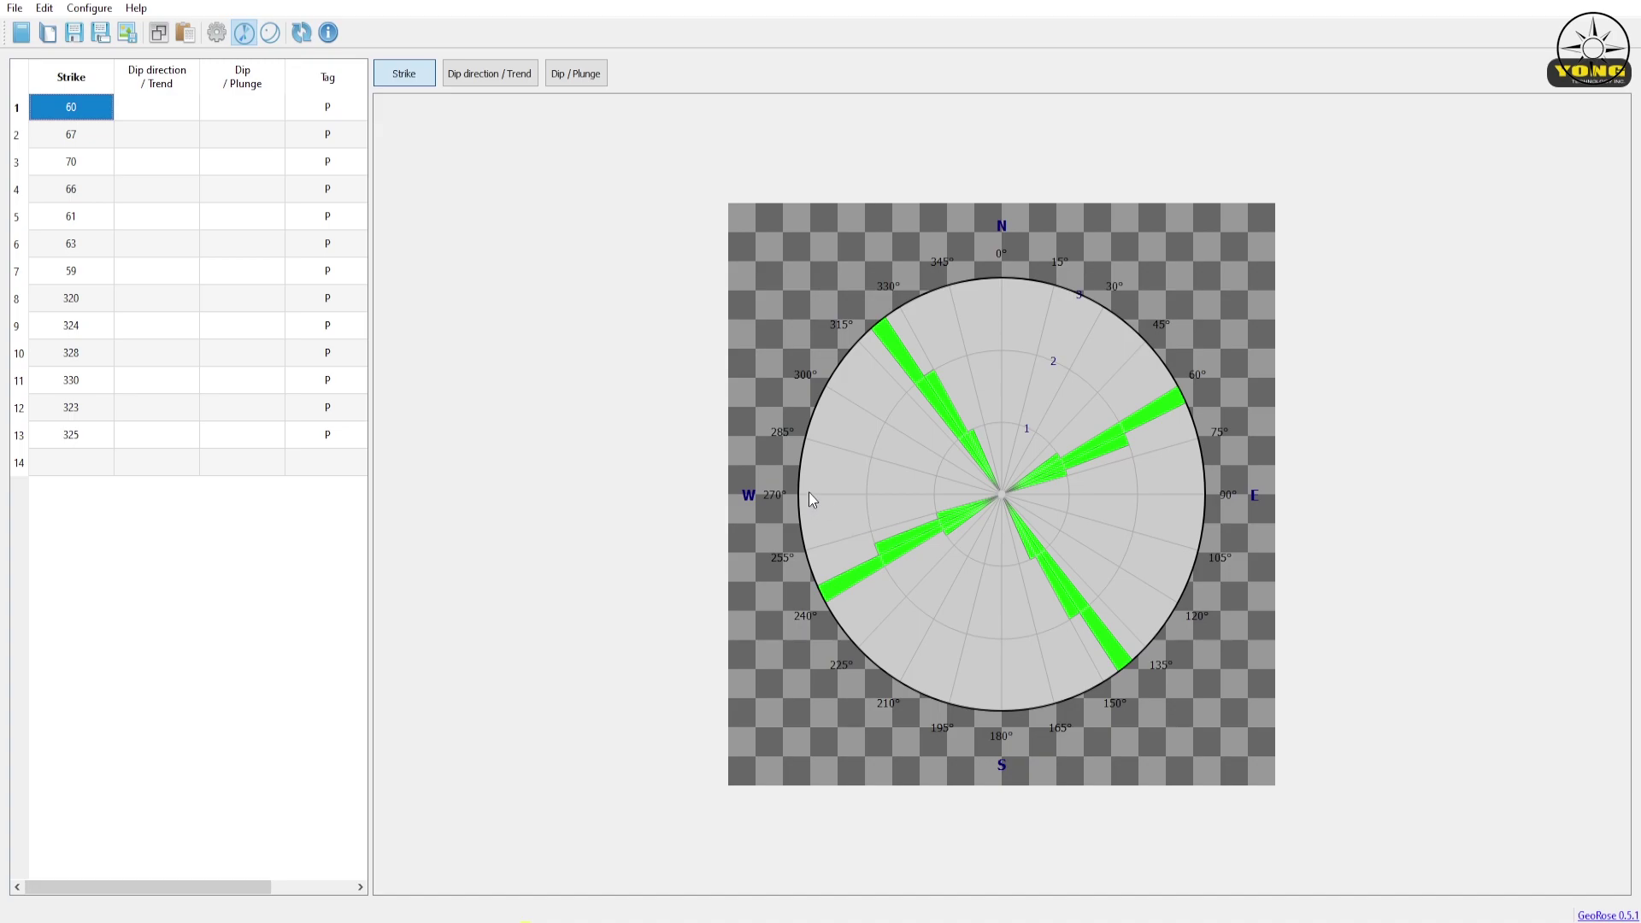
{"action": "left_click", "coordinate": [128, 33]}
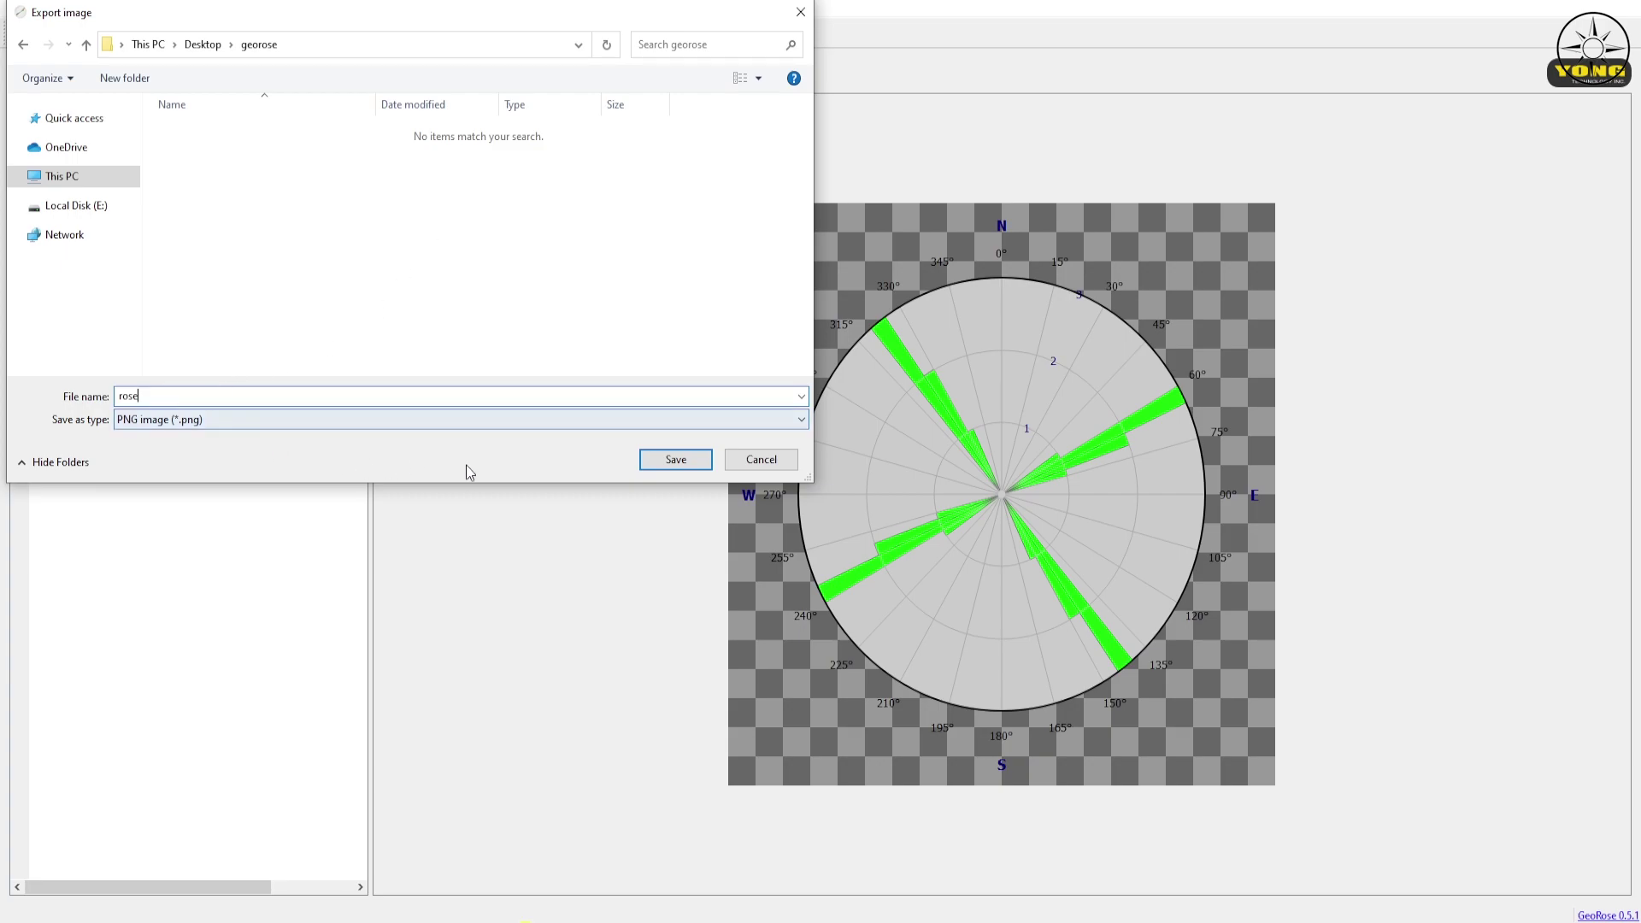
{"action": "left_click", "coordinate": [318, 419]}
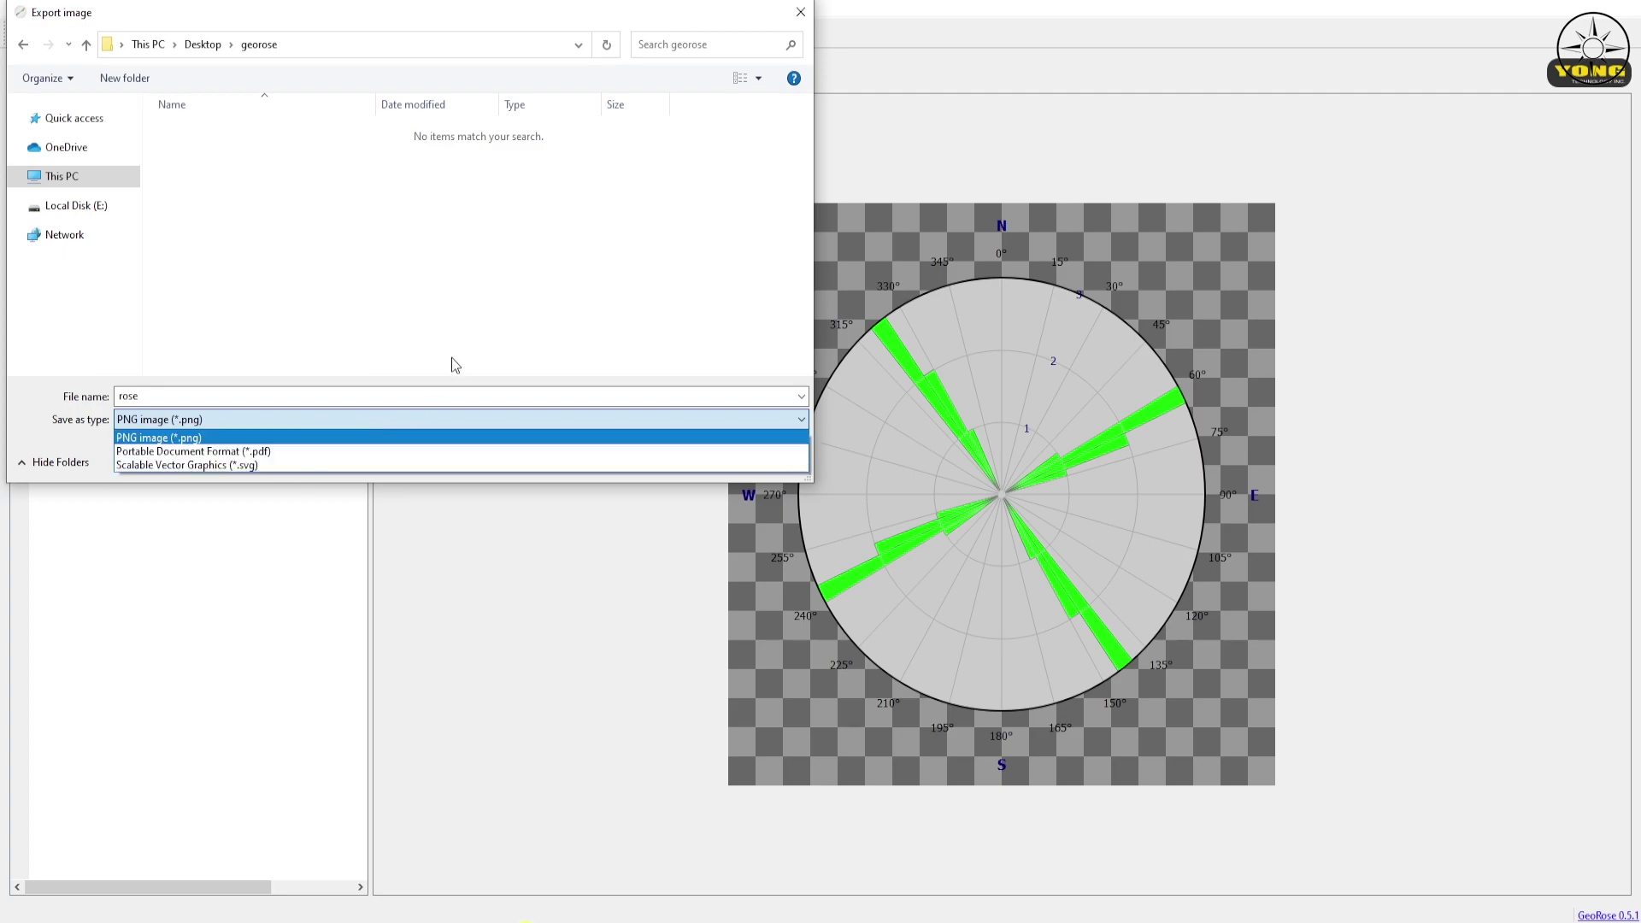
{"action": "left_click", "coordinate": [216, 439]}
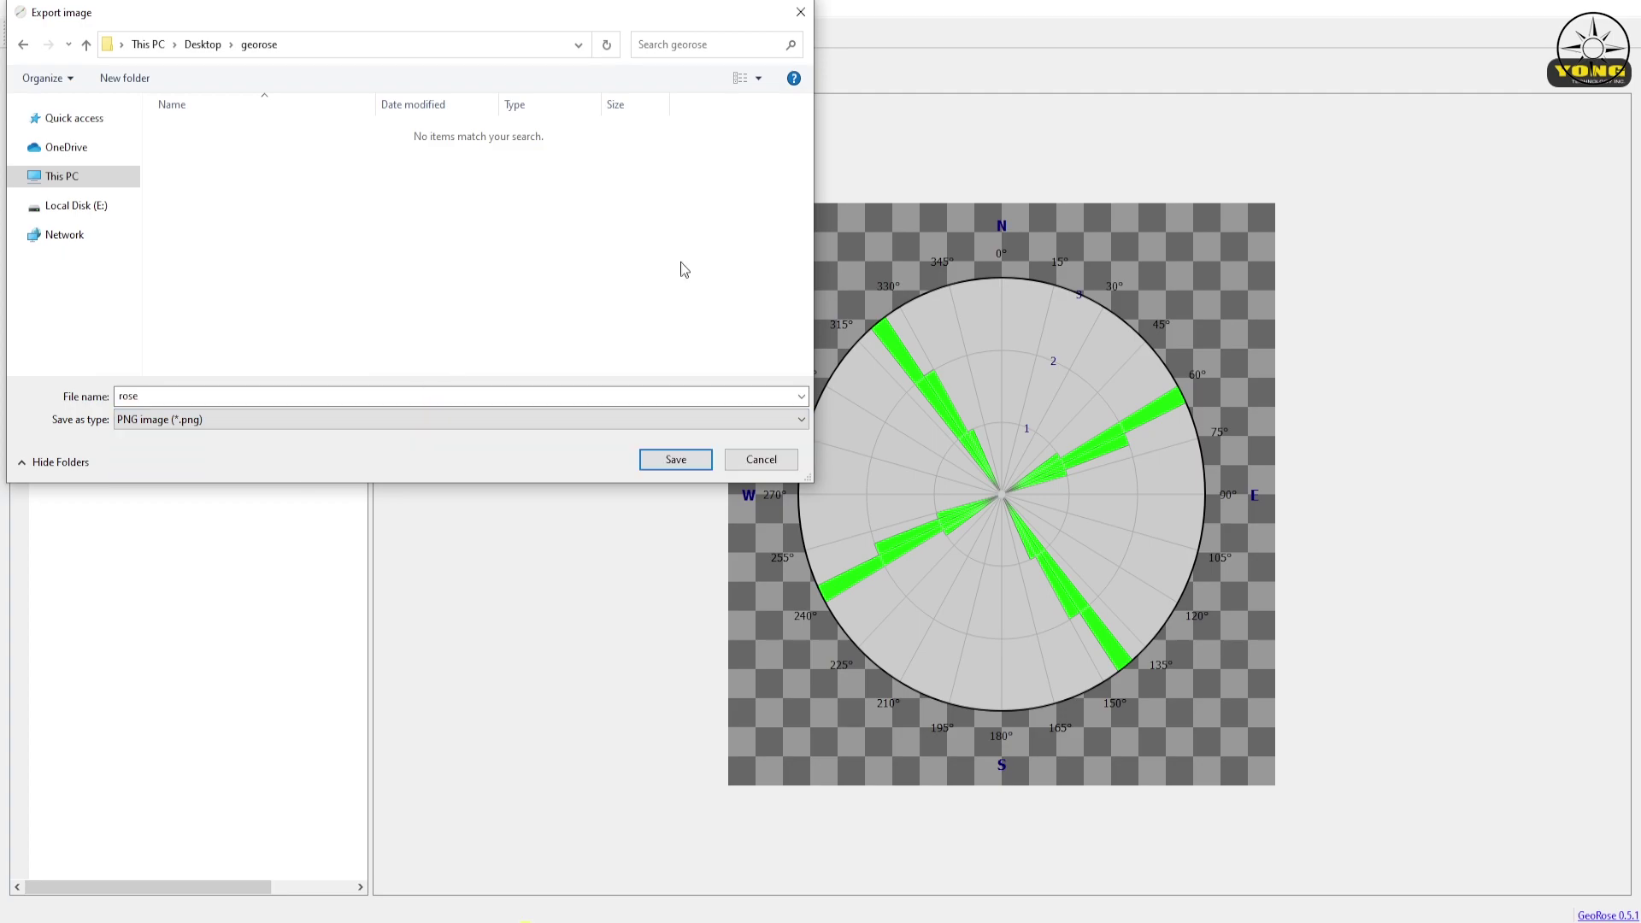
{"action": "left_click", "coordinate": [675, 460]}
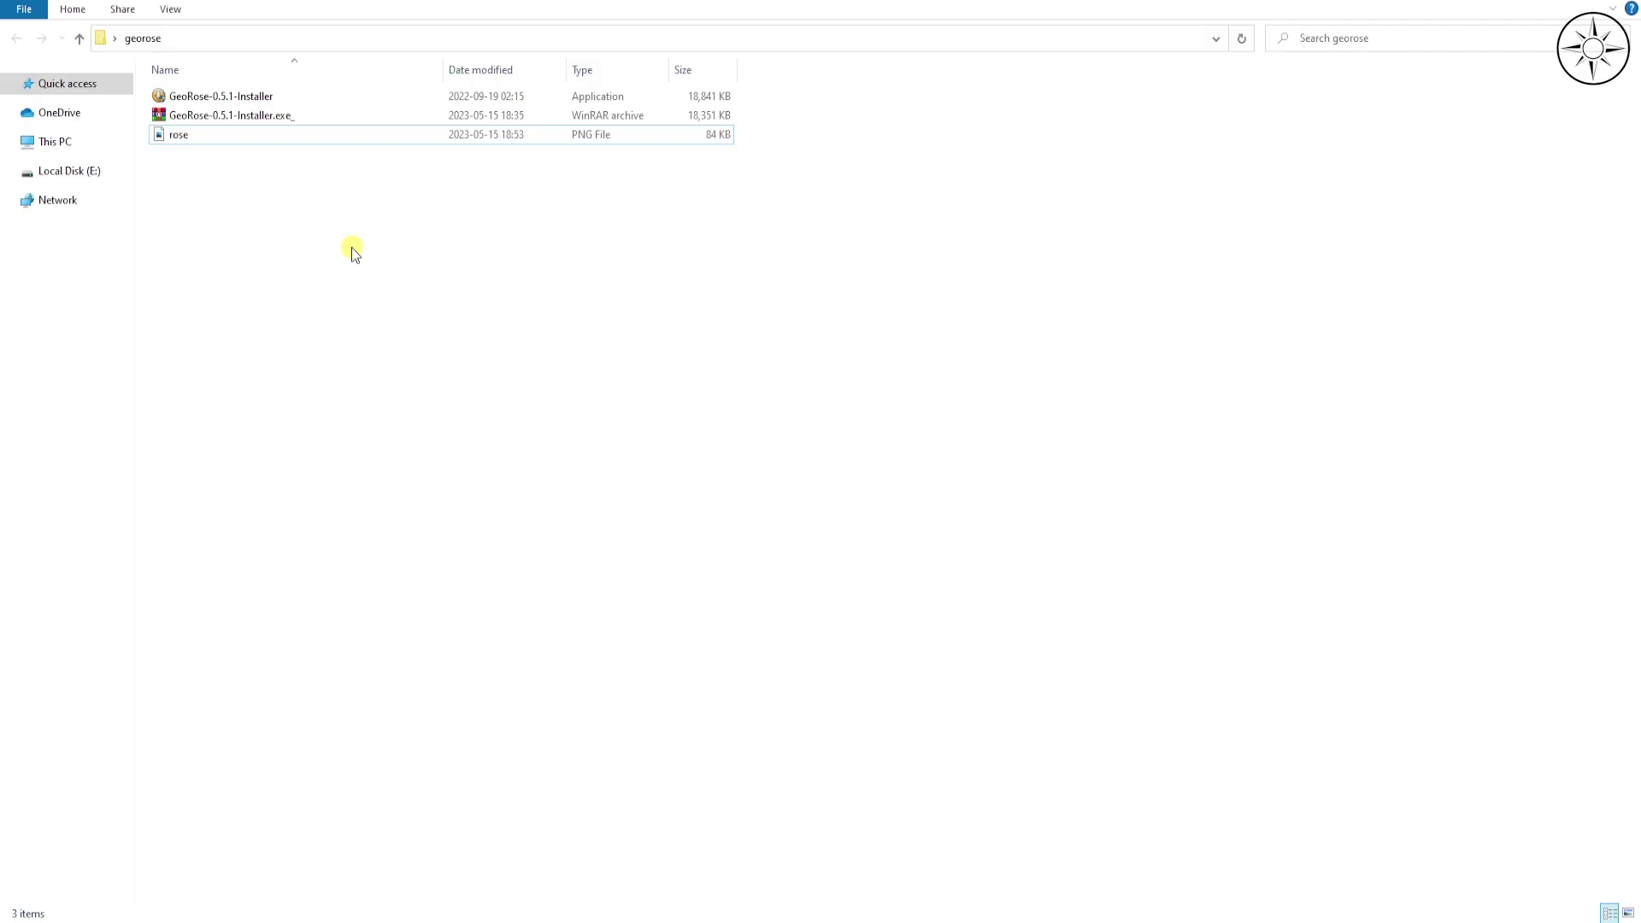
- Preview rose.png from the georose folder in Photos, then close it
{"action": "double_click", "coordinate": [284, 136]}
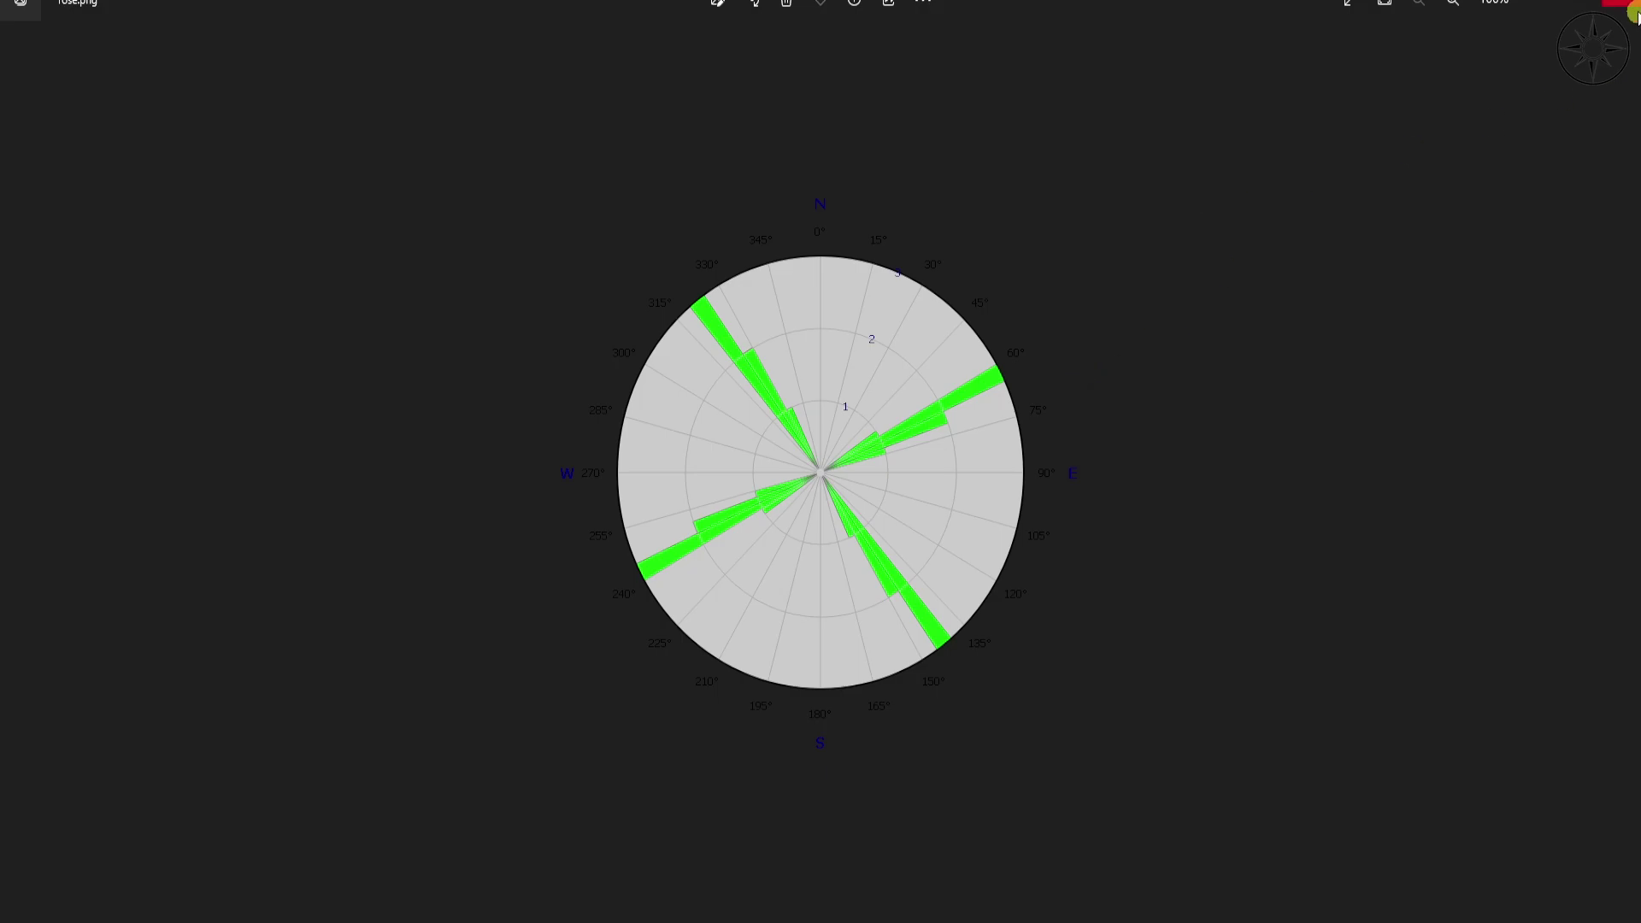
{"action": "left_click", "coordinate": [1622, 7]}
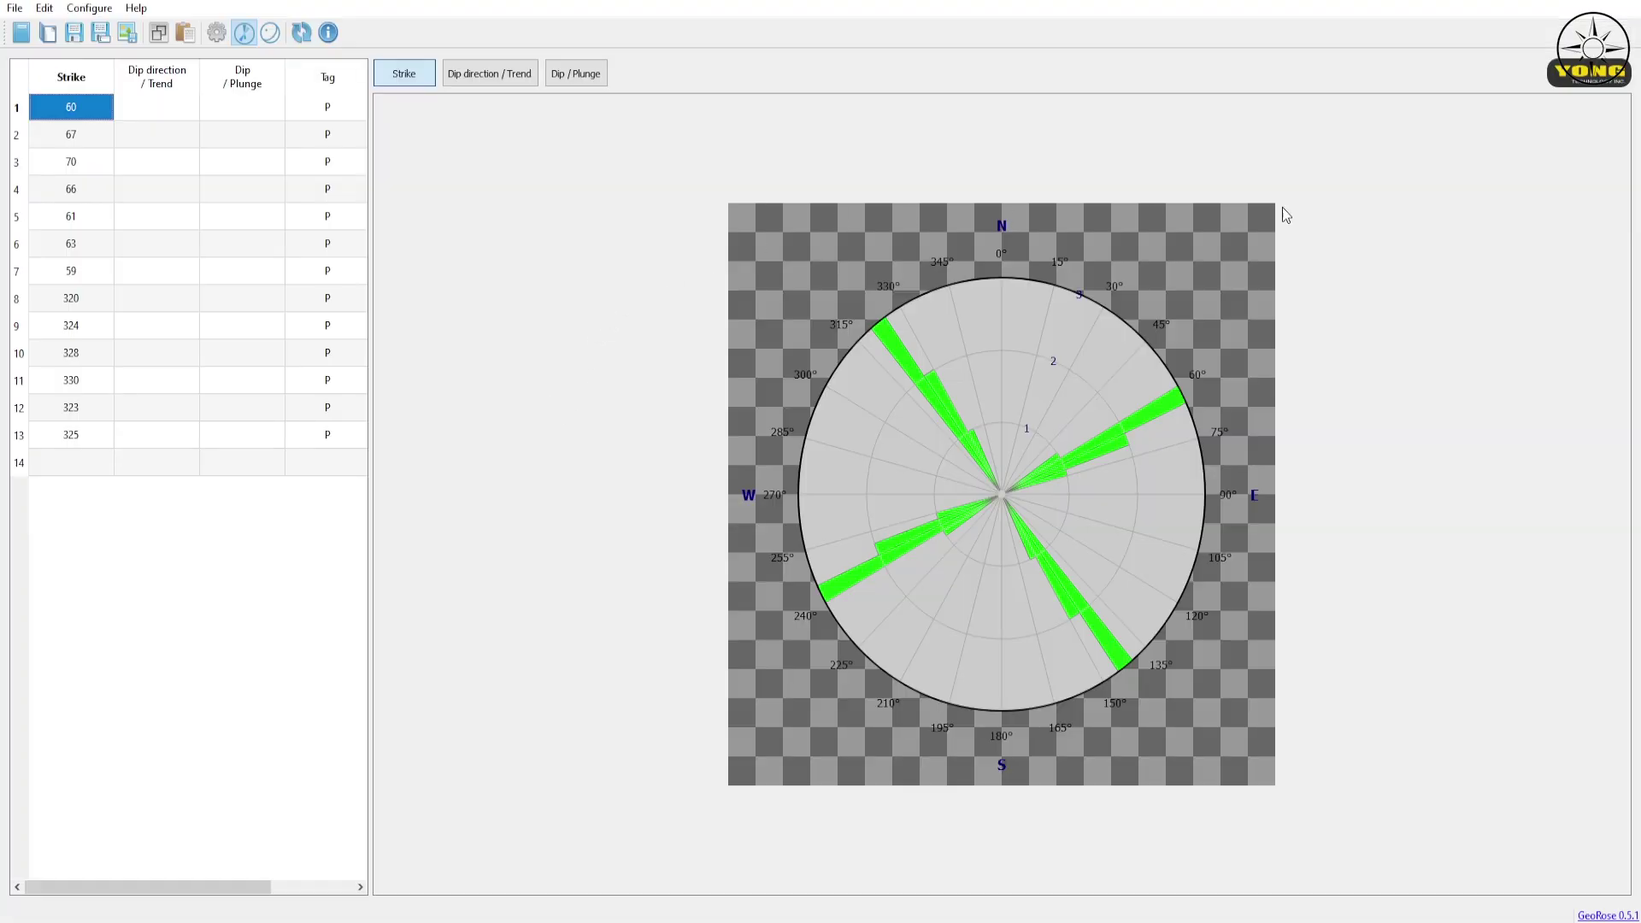
- Turn off transparency in the diagram settings to give the rose a white background
{"action": "left_click", "coordinate": [216, 32]}
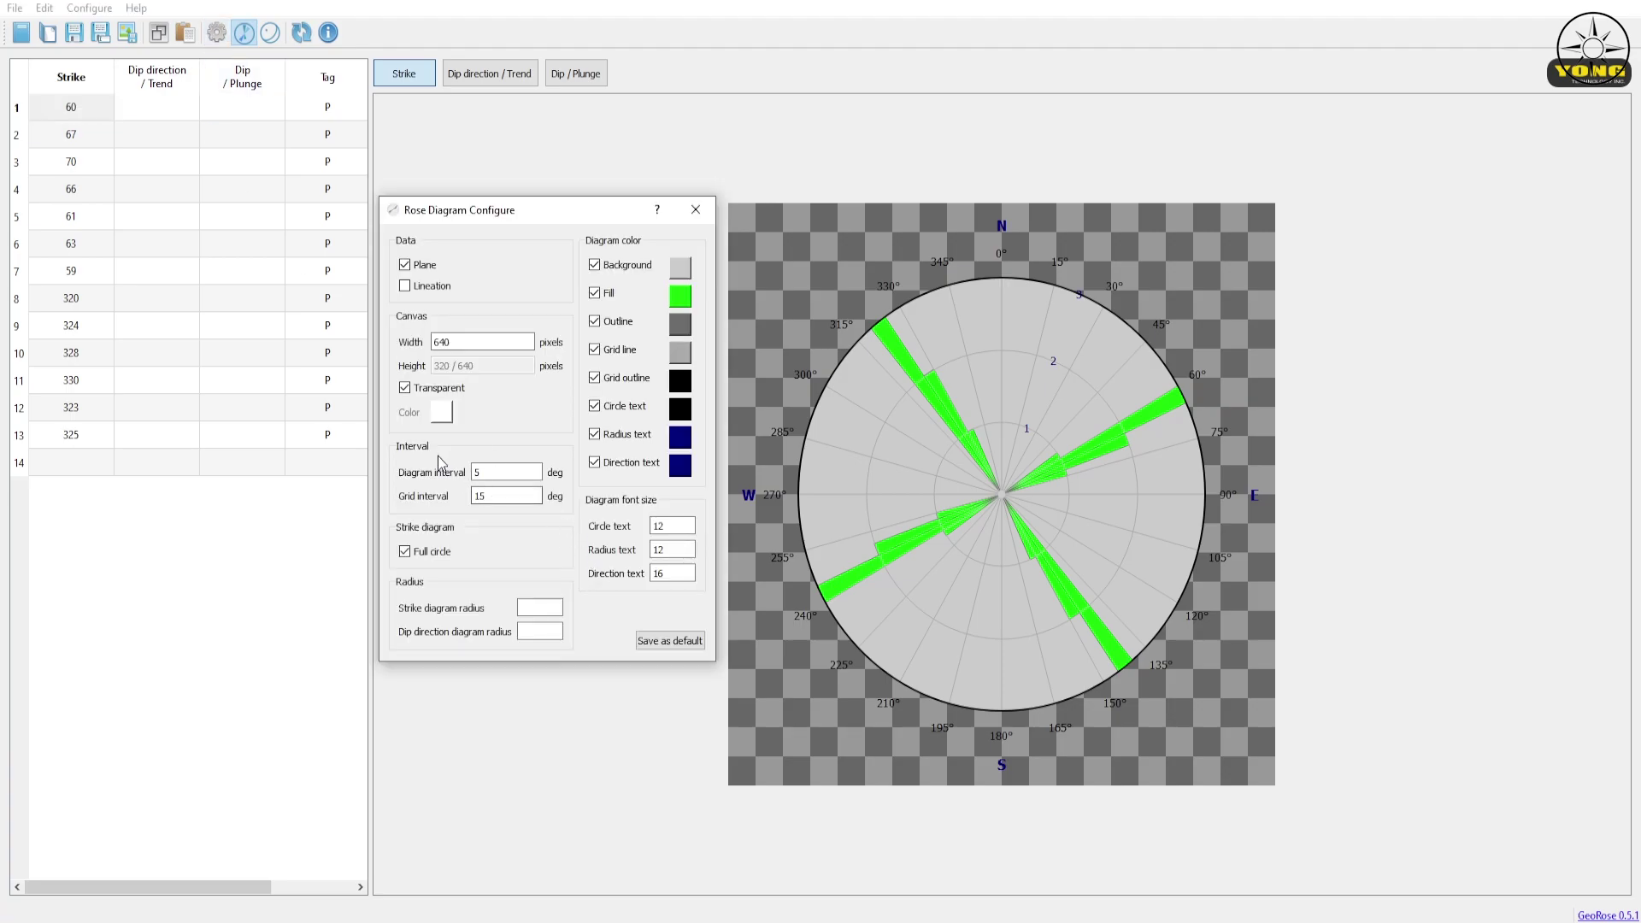
{"action": "left_click", "coordinate": [406, 387]}
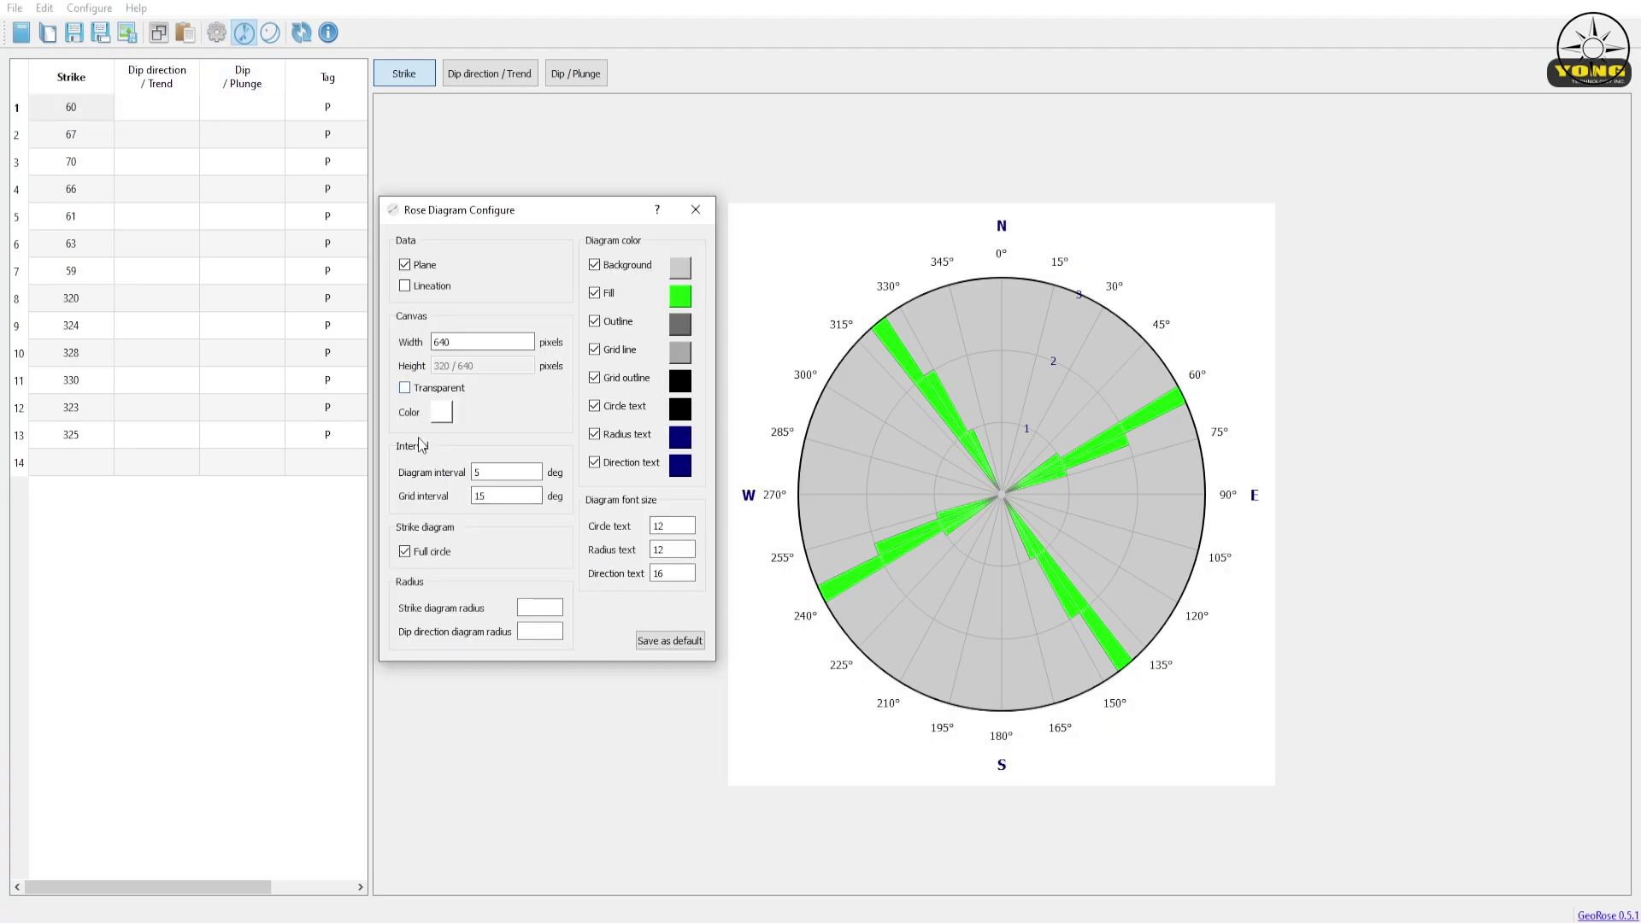
{"action": "left_click", "coordinate": [709, 222]}
- Export the white-background diagram as a second PNG named rose2
{"action": "left_click", "coordinate": [128, 34]}
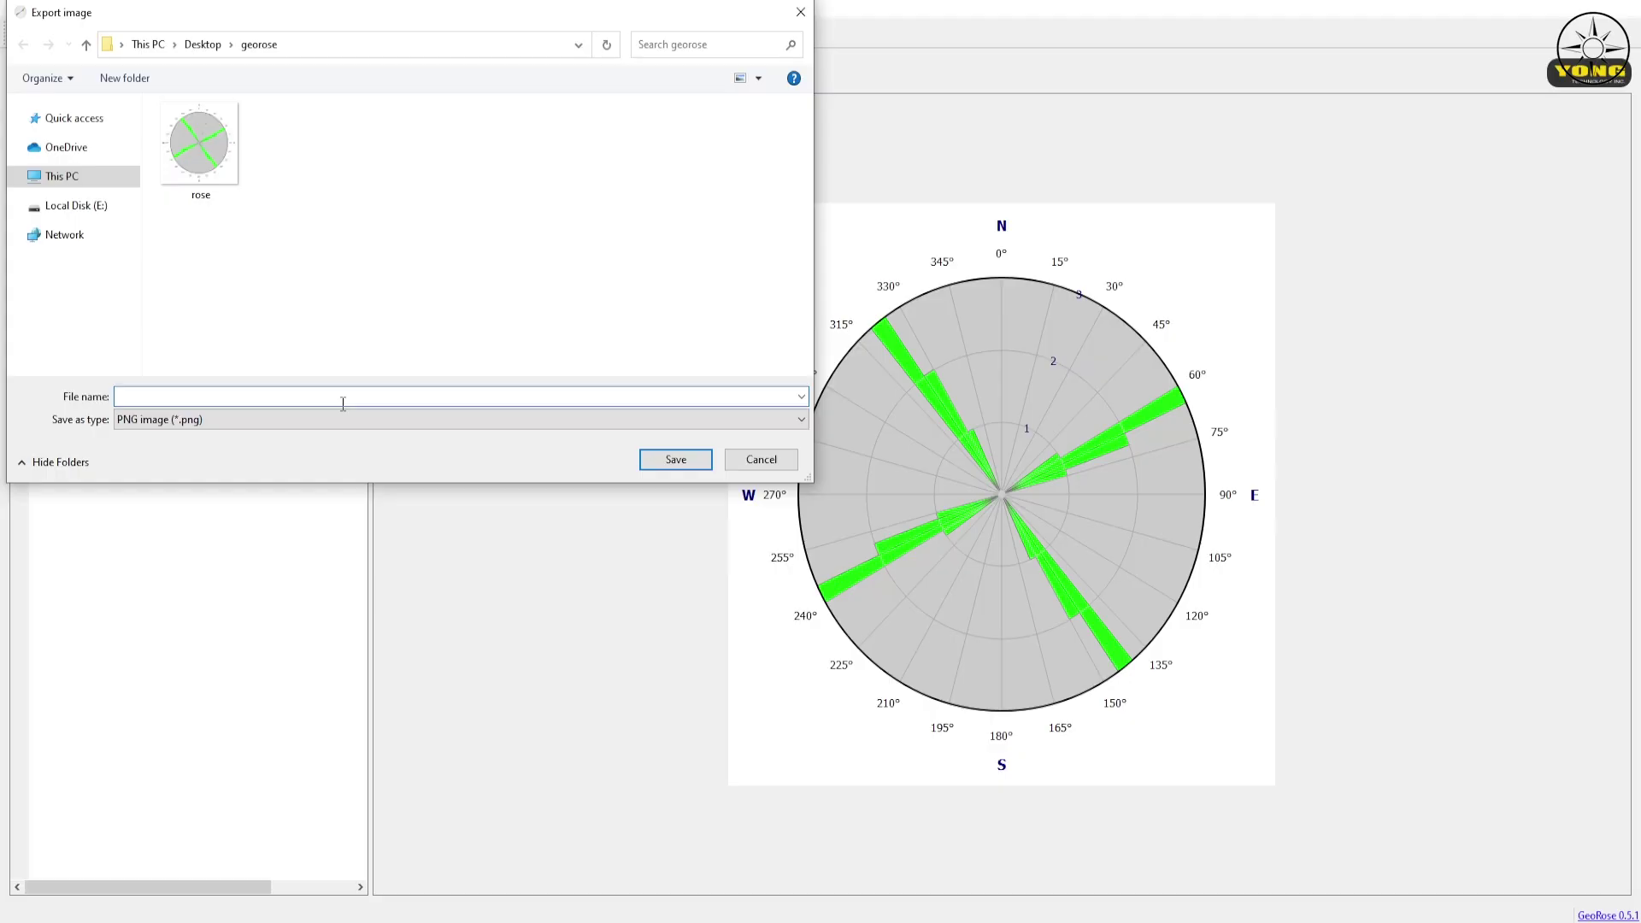
{"action": "type", "text": "rose2"}
{"action": "left_click", "coordinate": [675, 459]}
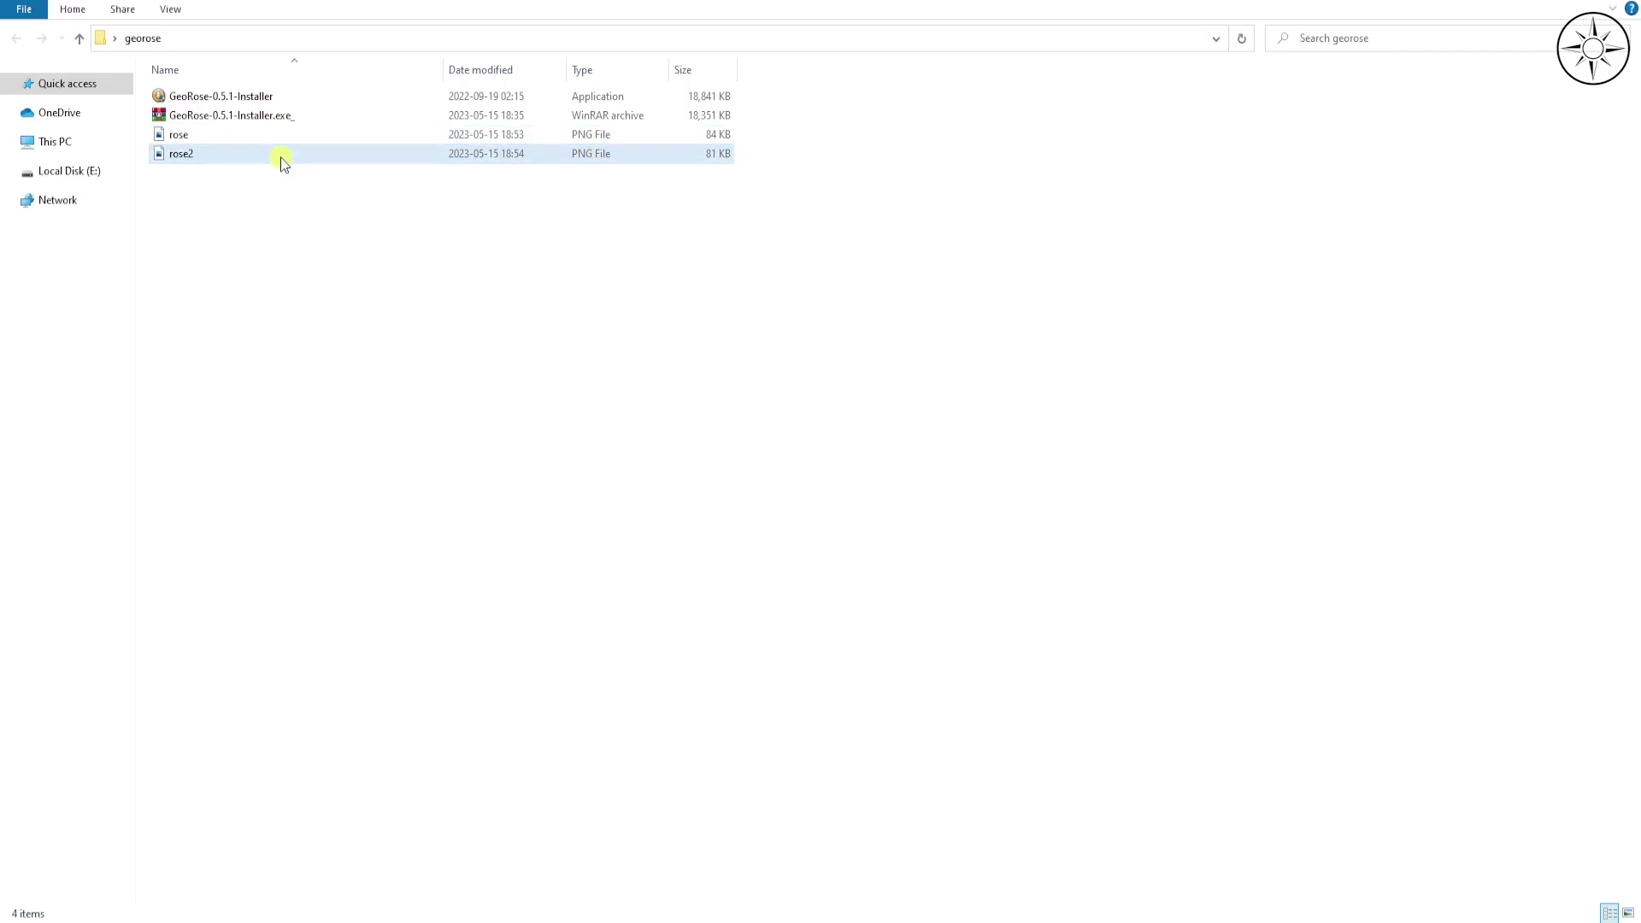